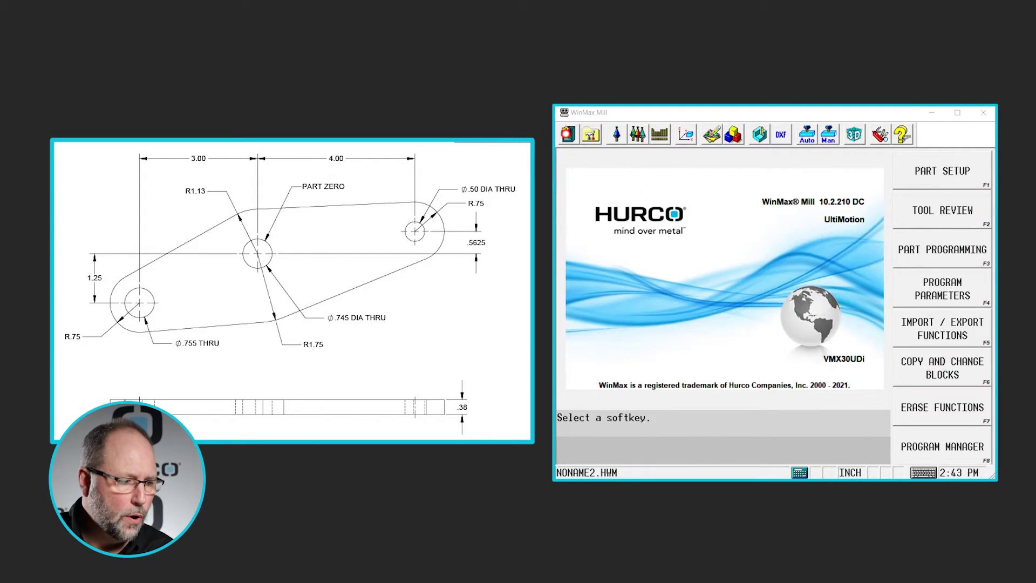
Step: Create a new conversational program, NONAME1.HWM, in Program Manager and close it
{"action": "left_click", "coordinate": [567, 133]}
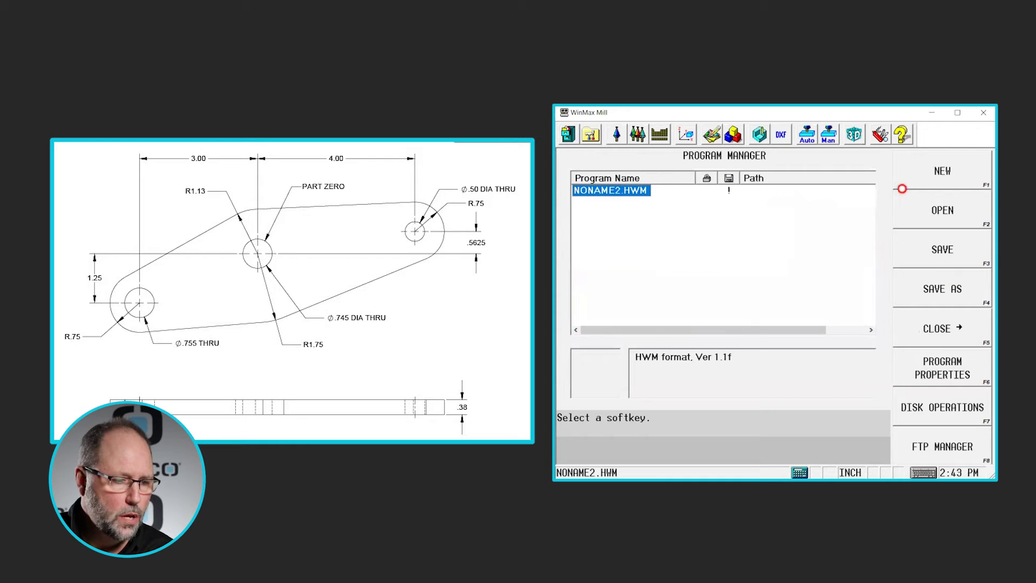
{"action": "left_click", "coordinate": [923, 179]}
{"action": "left_click", "coordinate": [928, 178]}
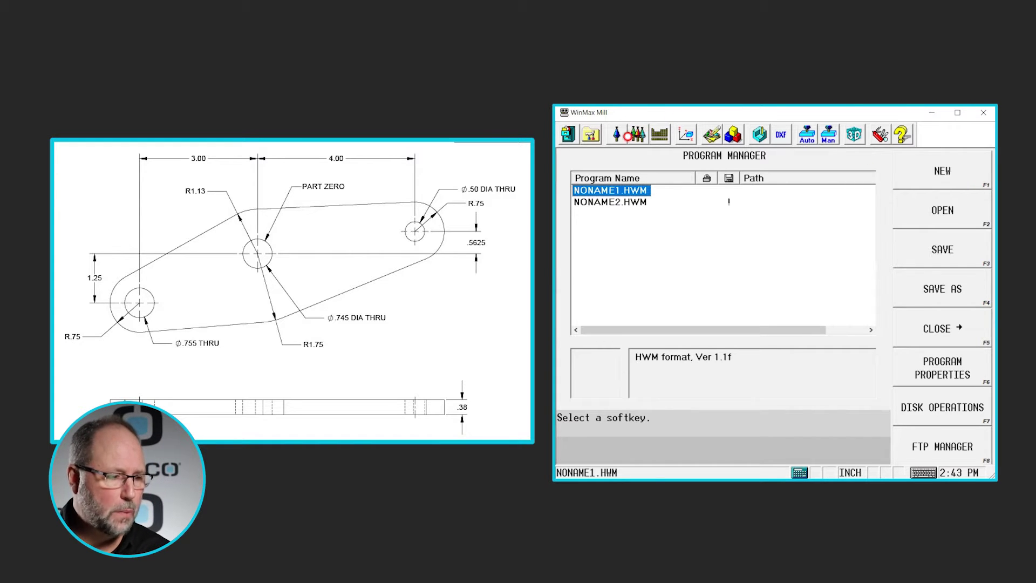
{"action": "left_click", "coordinate": [592, 137]}
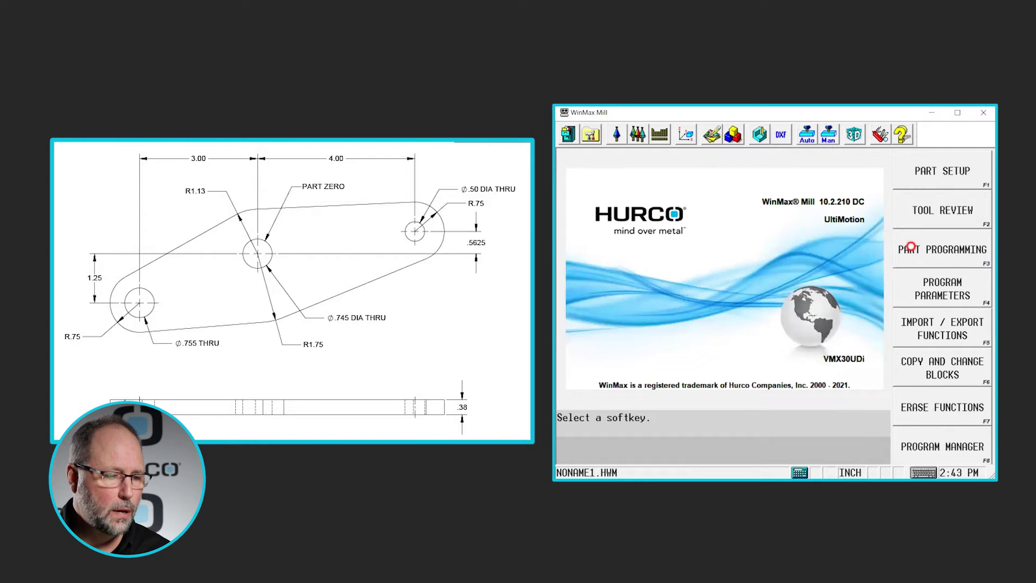
Step: Create Block 1 as a Milling lines-and-arcs contour from Part Programming
{"action": "left_click", "coordinate": [916, 246]}
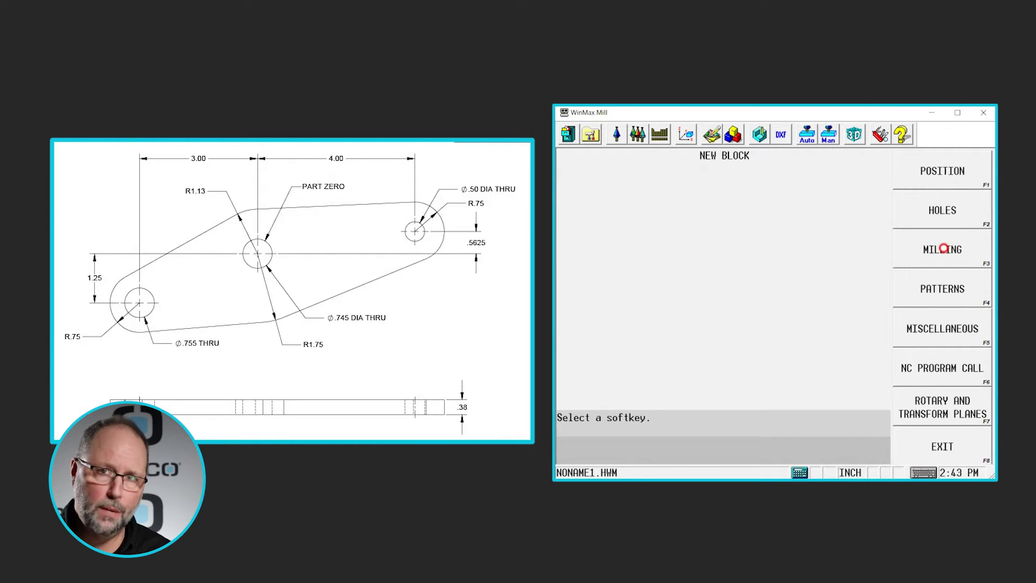
{"action": "left_click", "coordinate": [942, 249]}
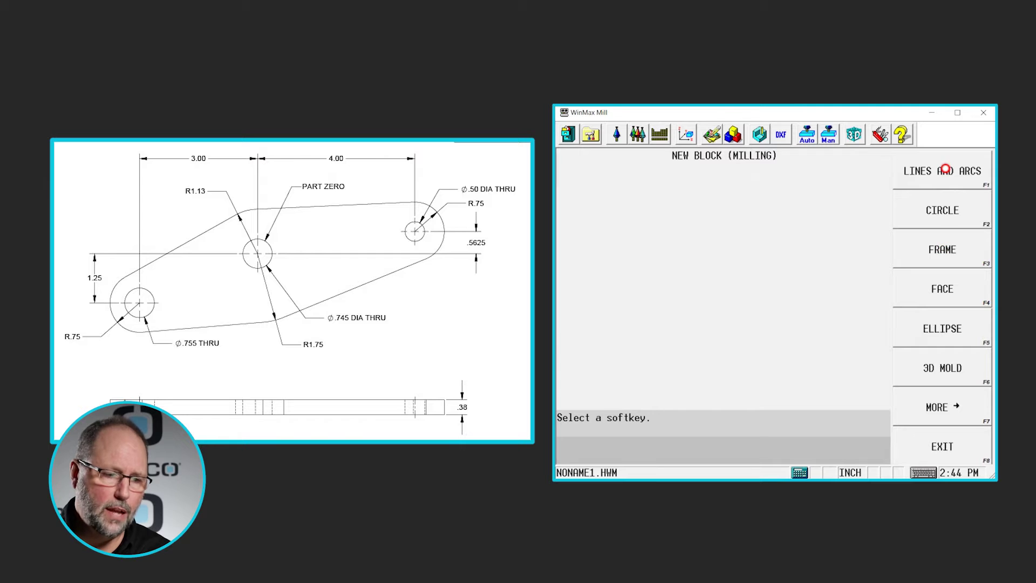
{"action": "left_click", "coordinate": [945, 169]}
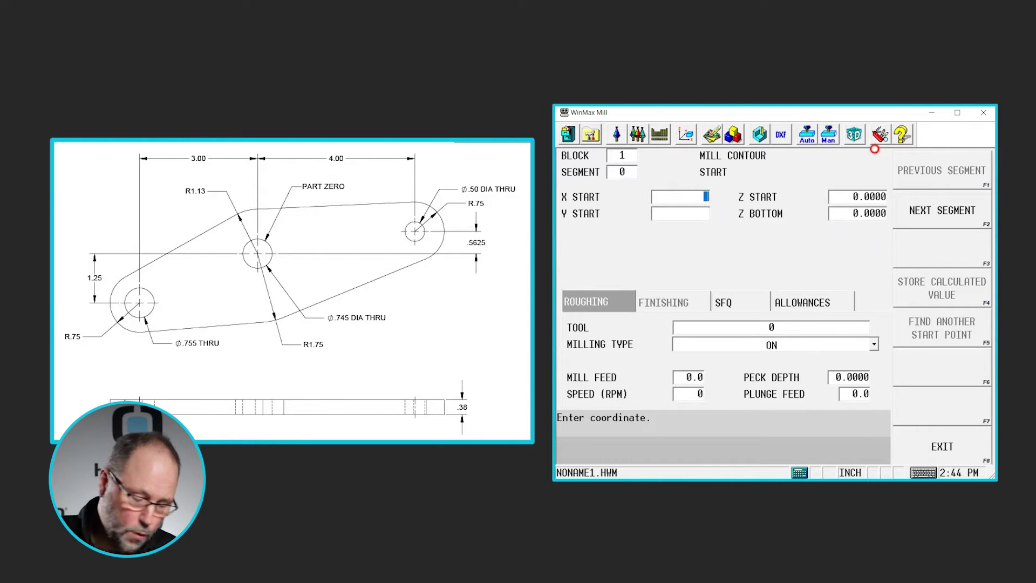
Step: Enter contour start X 4.75, Y 0.5625, Z 0.1, Z bottom -0.4, with tool 3 end mill
{"action": "type", "text": "4.75"}
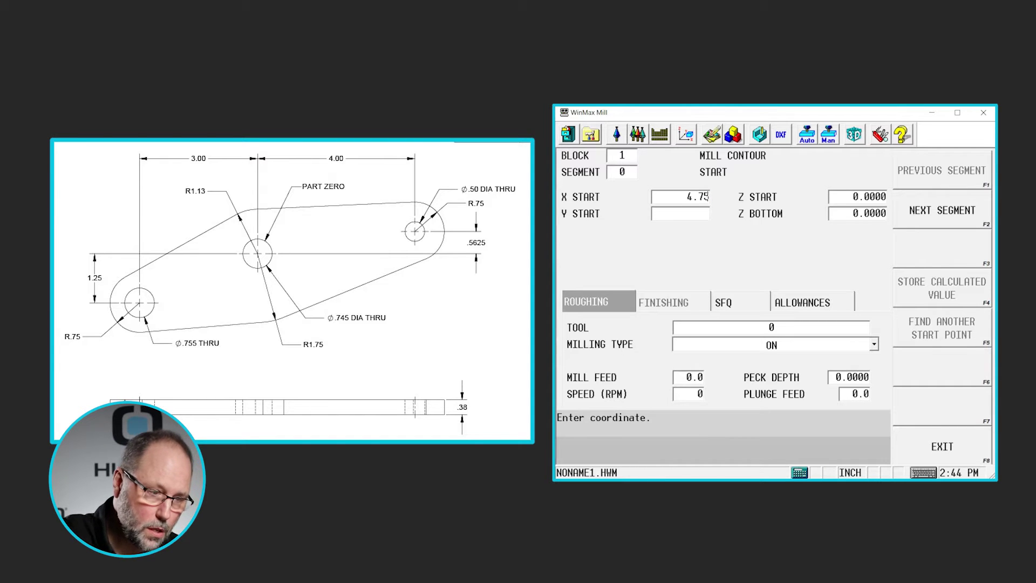
{"action": "key", "text": "Return"}
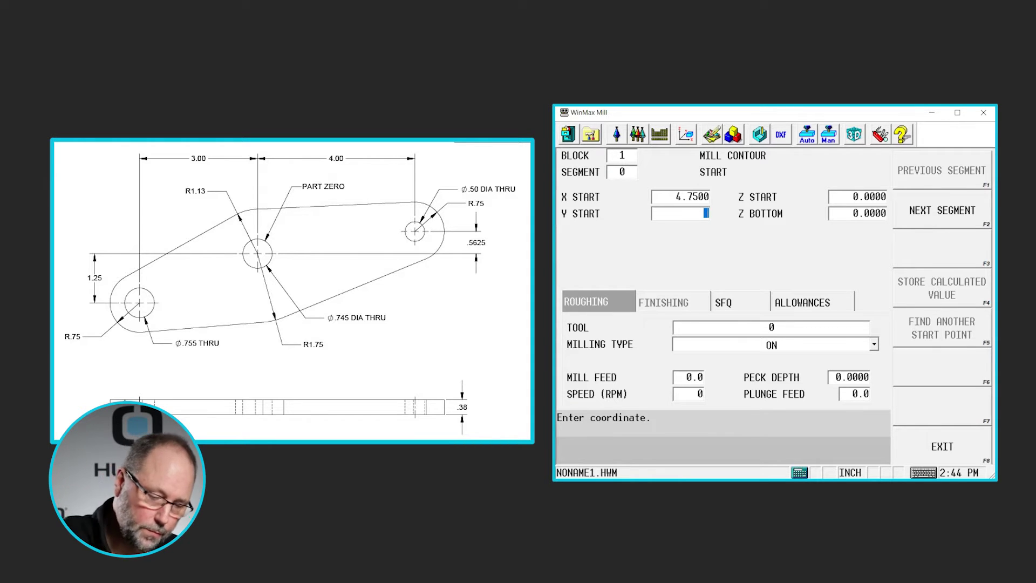
{"action": "type", "text": ".562"}
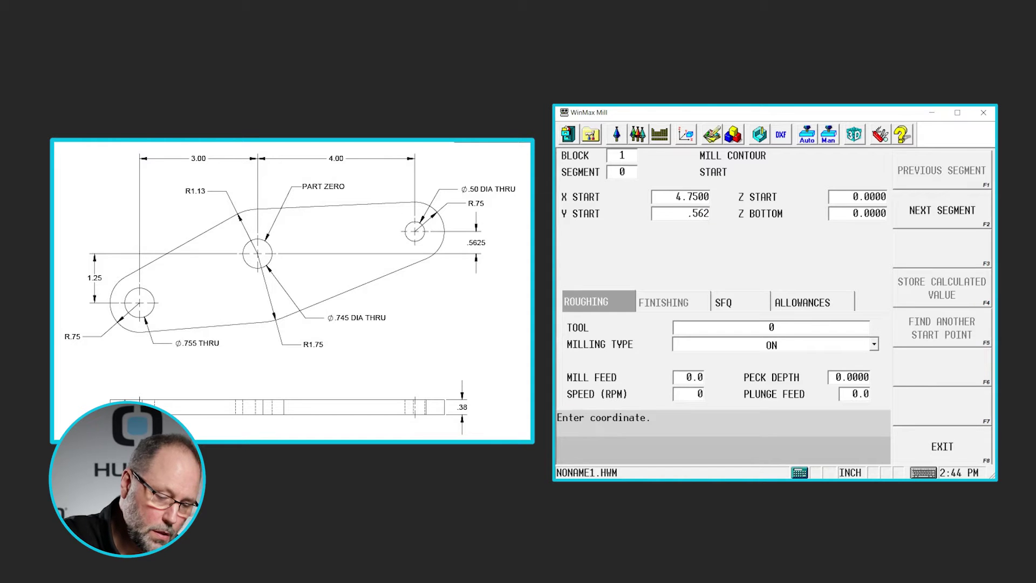
{"action": "type", "text": "5"}
{"action": "key", "text": "Return"}
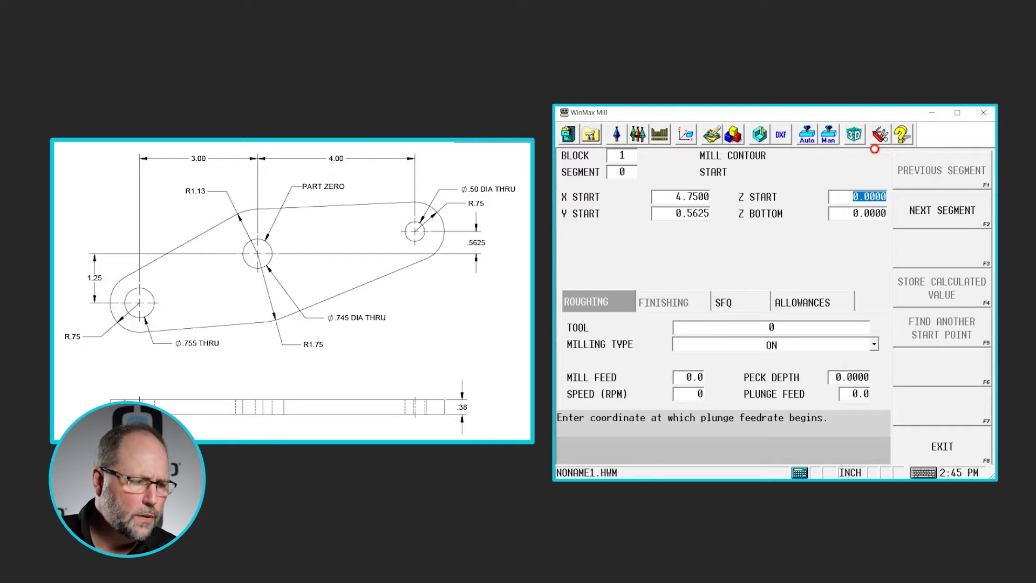
{"action": "type", "text": ".1"}
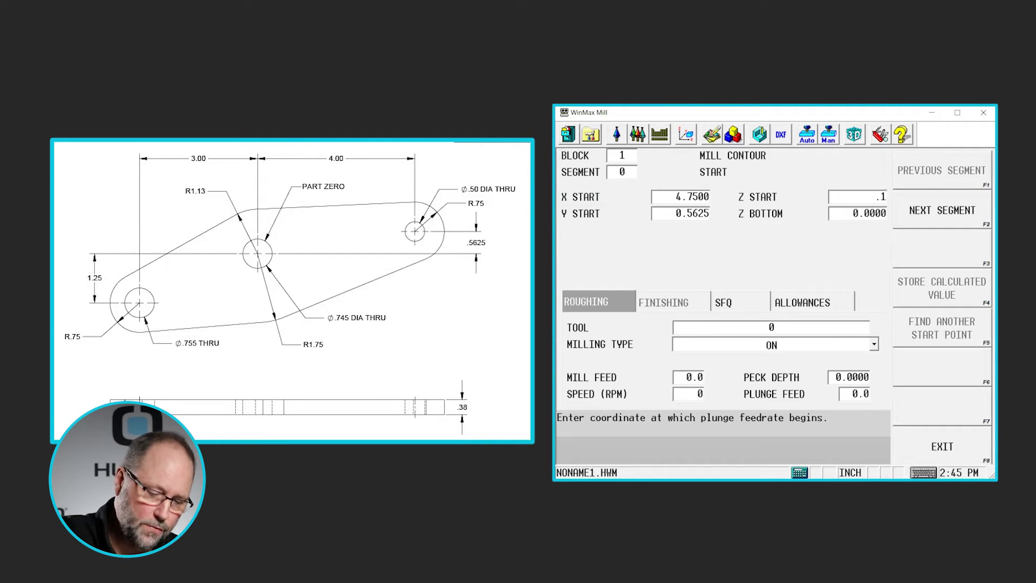
{"action": "key", "text": "Return"}
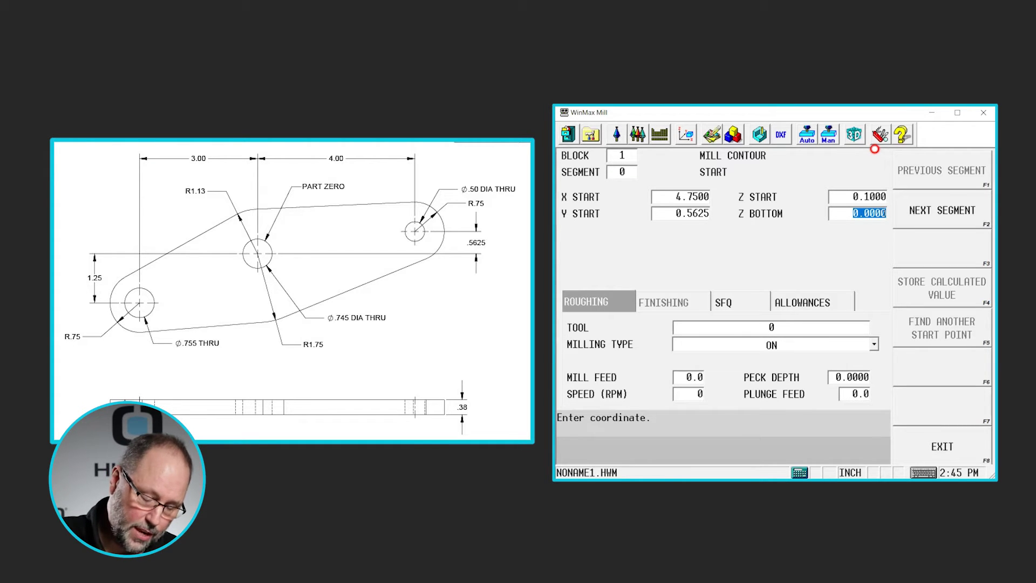
{"action": "type", "text": "-0."}
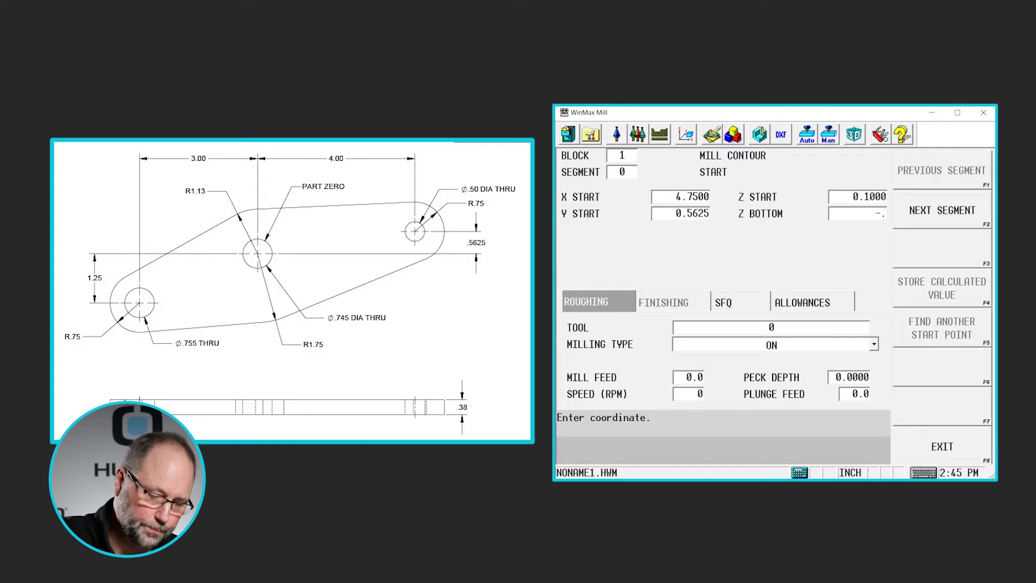
{"action": "type", "text": "4"}
{"action": "key", "text": "Return"}
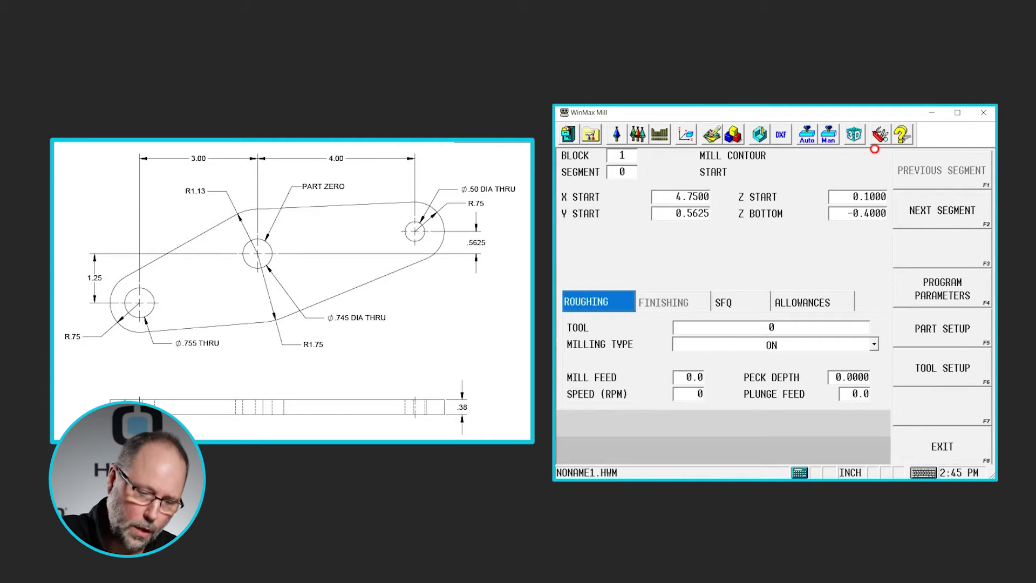
{"action": "key", "text": "Return"}
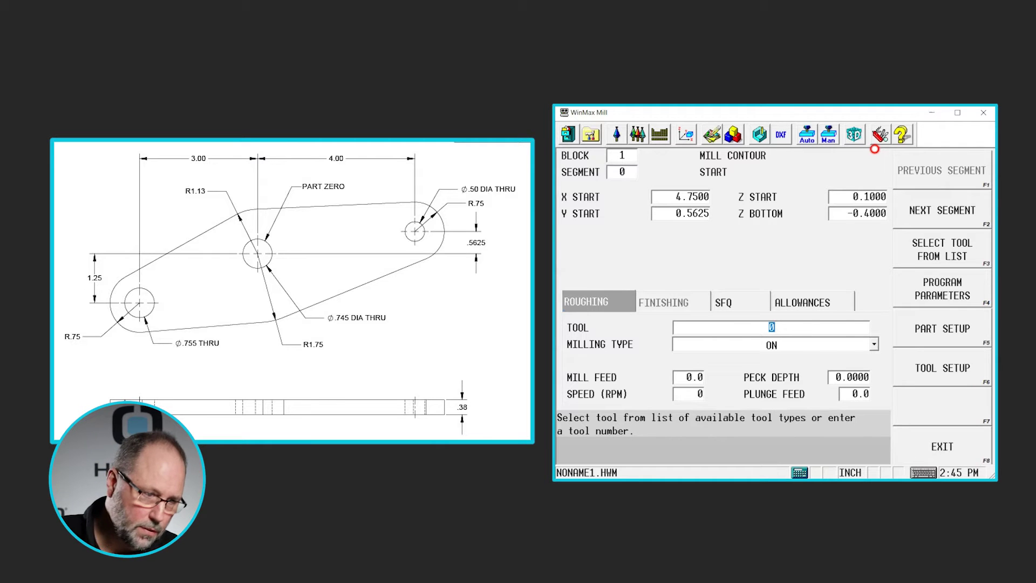
{"action": "type", "text": "3"}
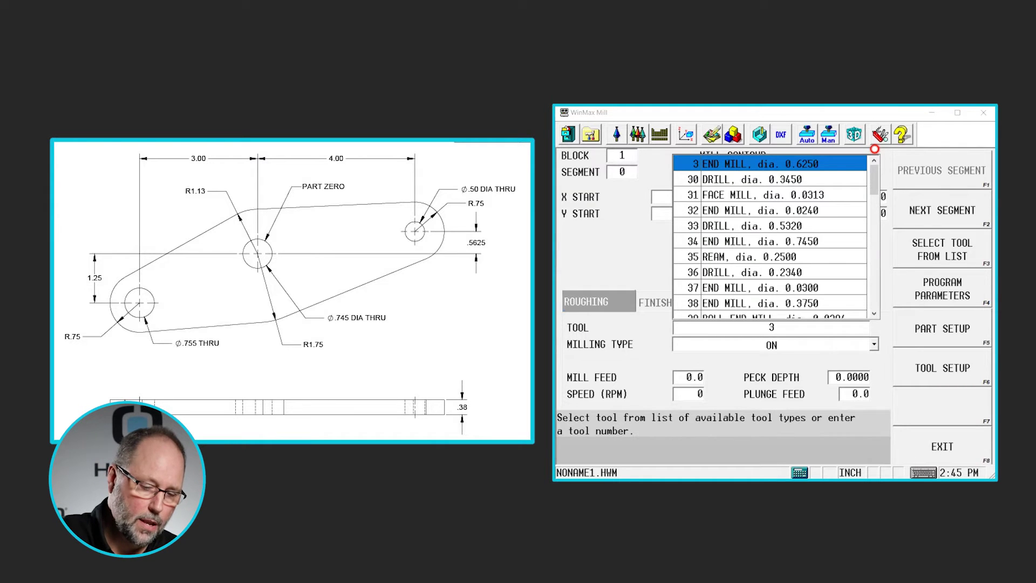
{"action": "key", "text": "Return"}
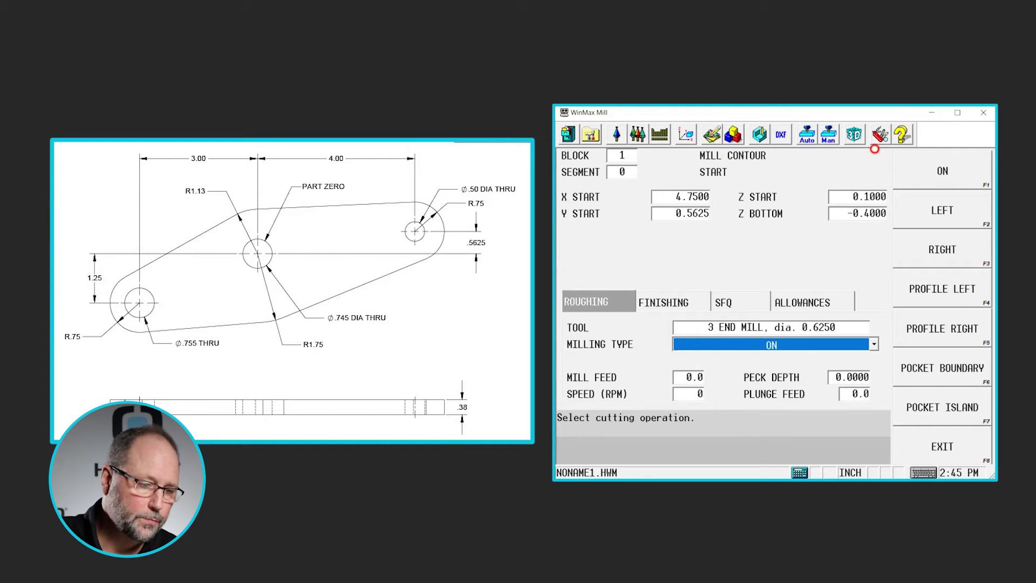
Step: Reopen Block 1 from Program Review, set milling type to Left, and begin the next segment
{"action": "left_click", "coordinate": [949, 455]}
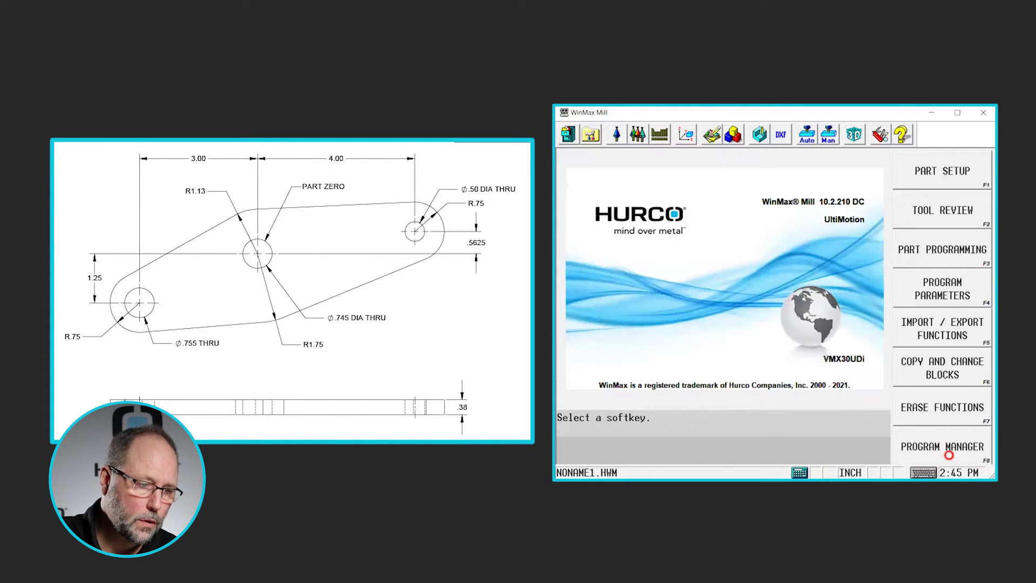
{"action": "left_click", "coordinate": [733, 135]}
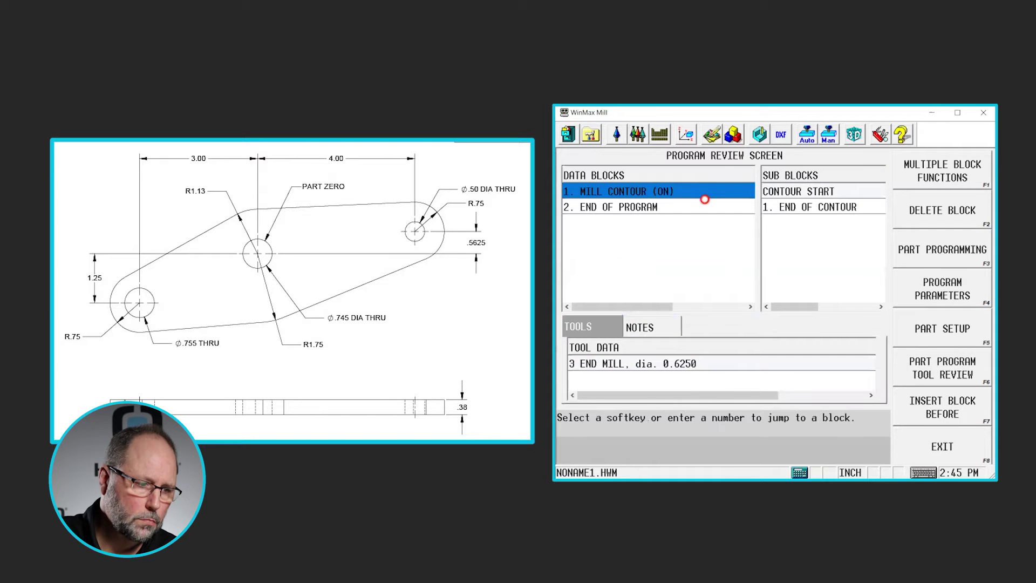
{"action": "double_click", "coordinate": [644, 192]}
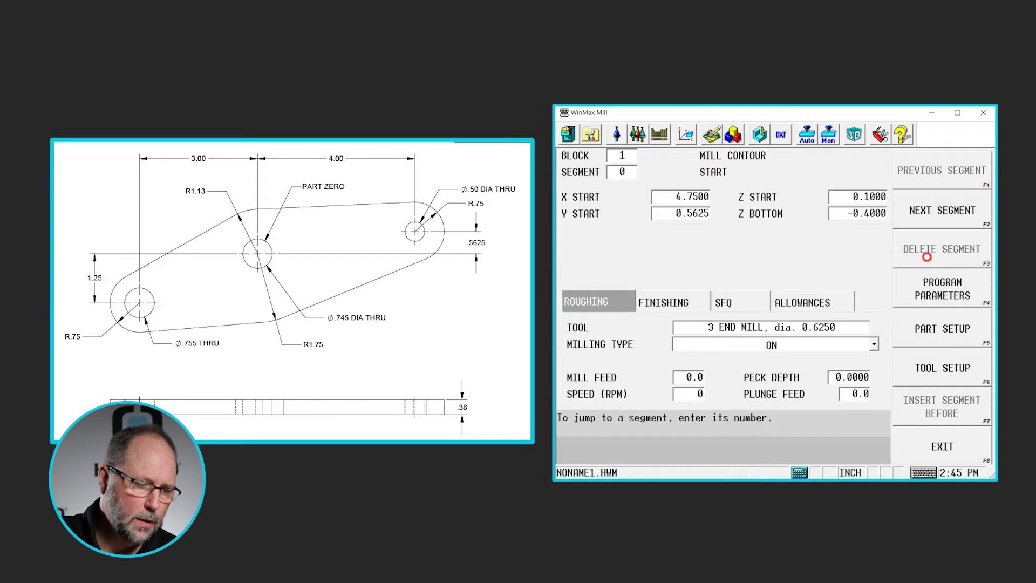
{"action": "left_click", "coordinate": [788, 341]}
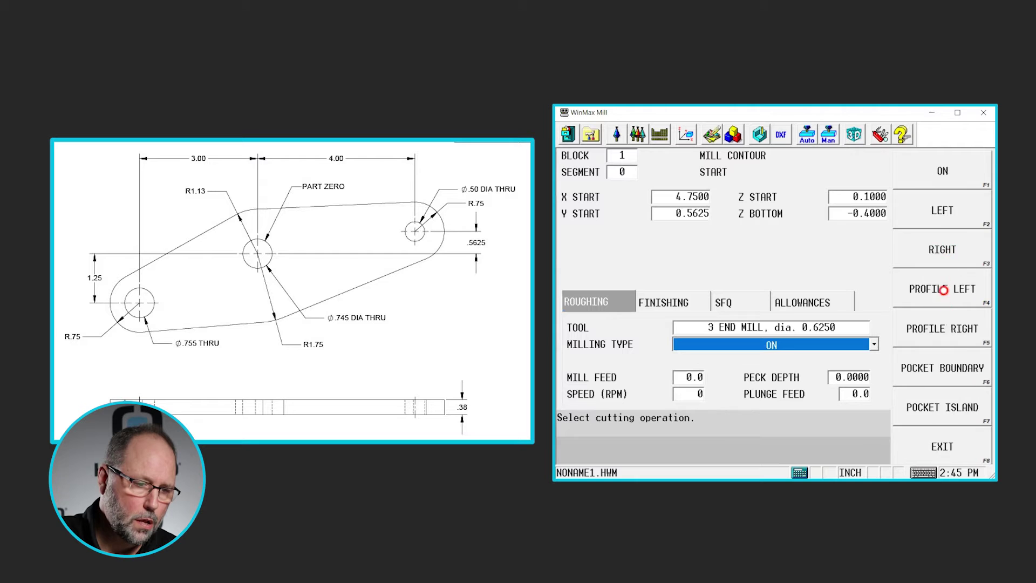
{"action": "left_click", "coordinate": [942, 210]}
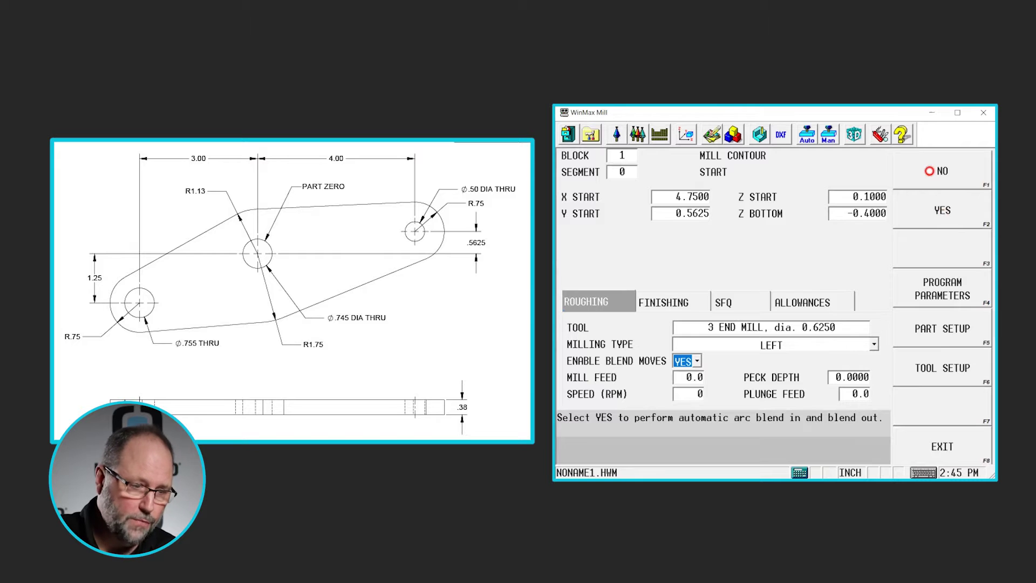
{"action": "left_click", "coordinate": [621, 171]}
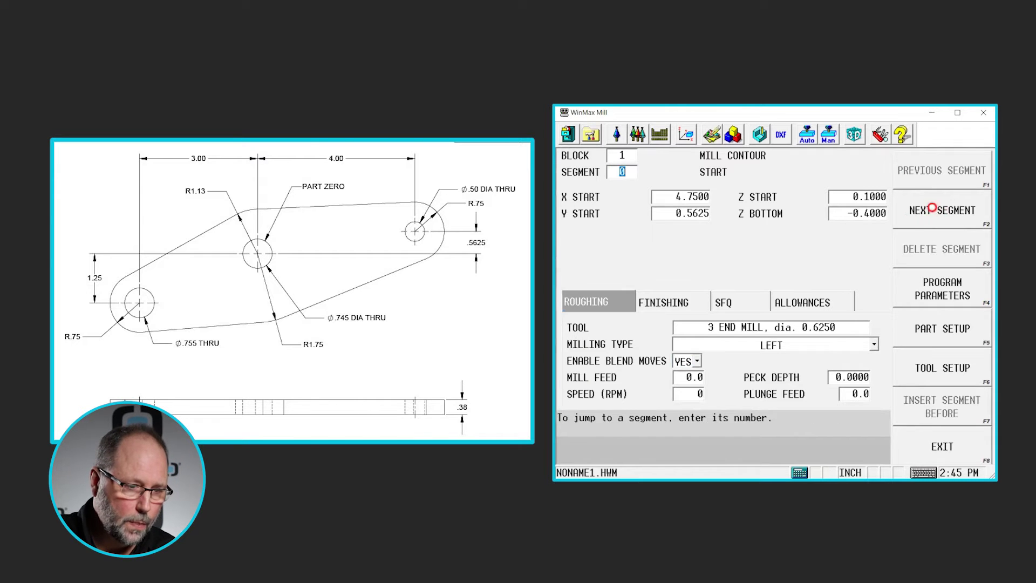
{"action": "left_click", "coordinate": [938, 210]}
Step: Add a clockwise arc centred at X 4, Y 0.5625 (R0.75) and begin another segment
{"action": "left_click", "coordinate": [935, 210]}
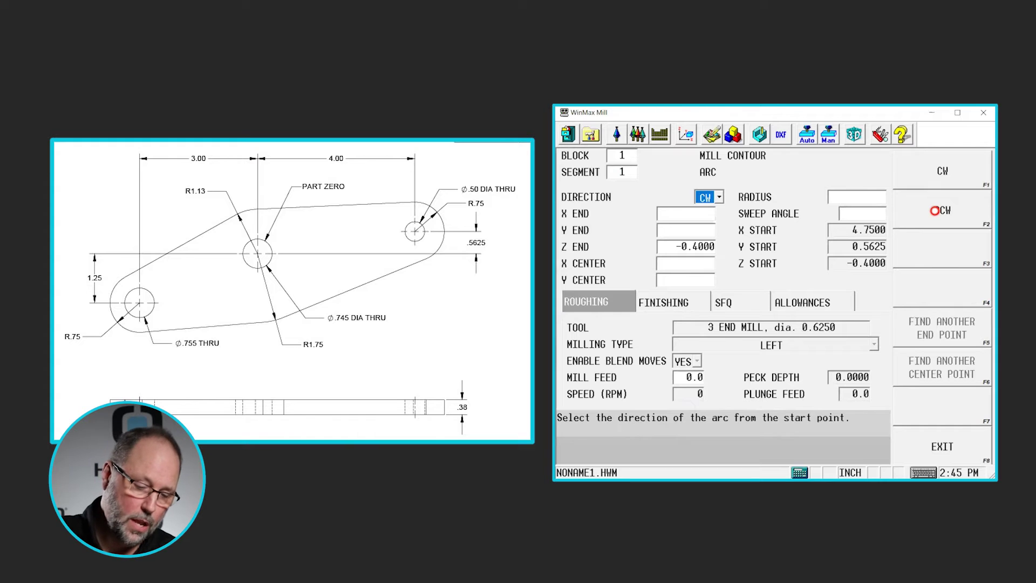
{"action": "key", "text": "Return"}
{"action": "key", "text": "Return"}
{"action": "key", "text": "Return"}
{"action": "key", "text": "Return"}
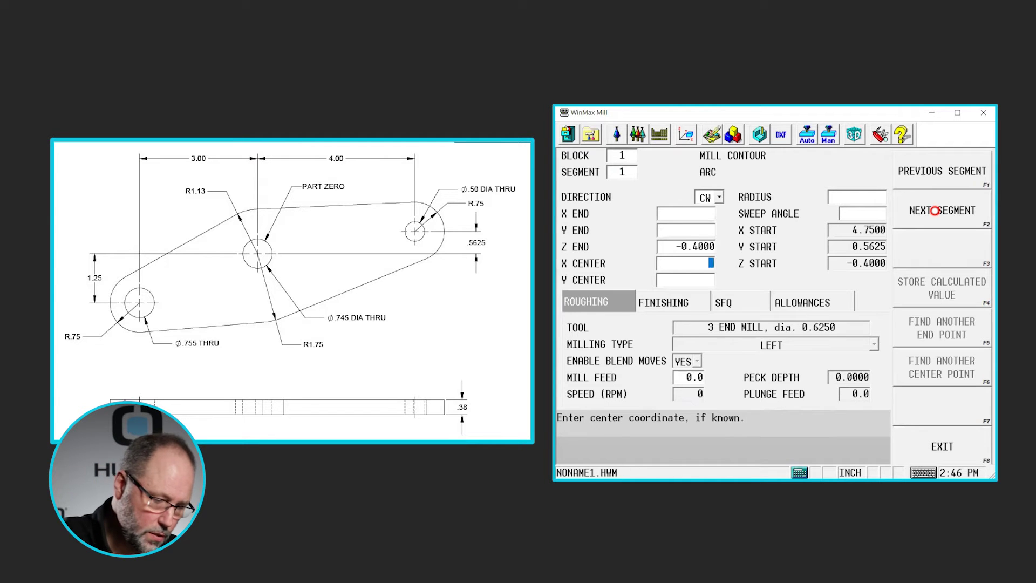
{"action": "type", "text": "4"}
{"action": "key", "text": "Return"}
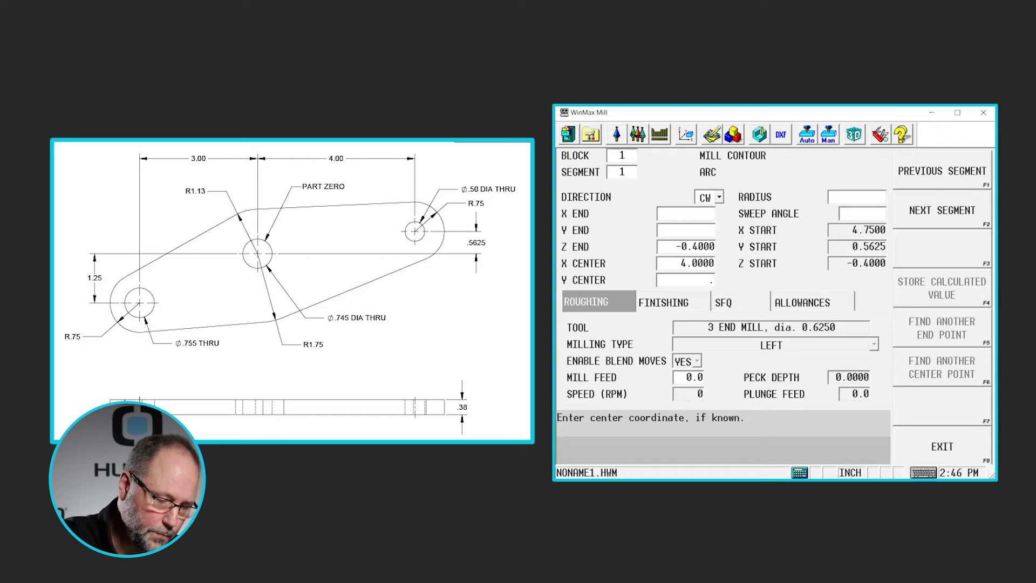
{"action": "type", "text": ".5625"}
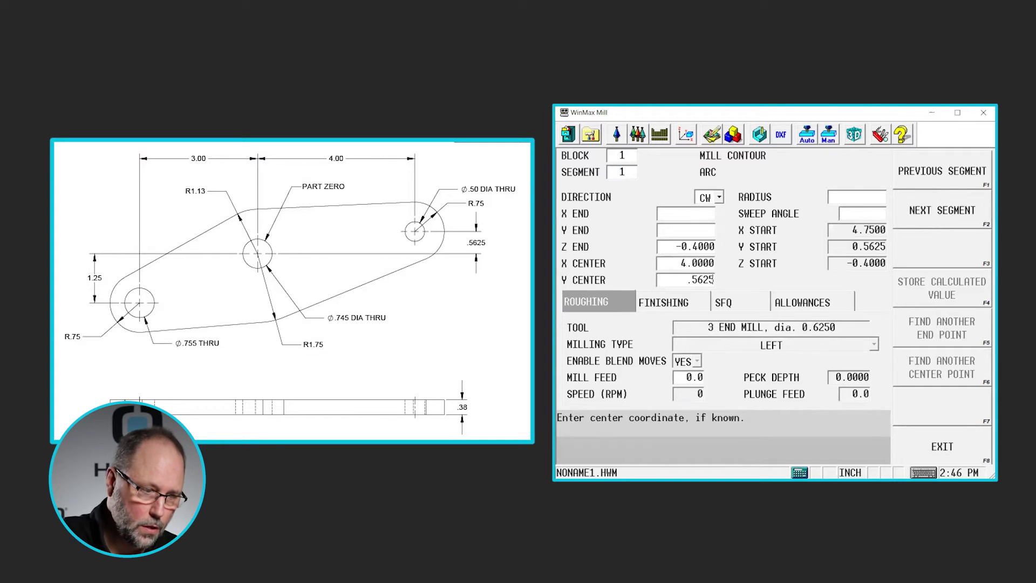
{"action": "key", "text": "Return"}
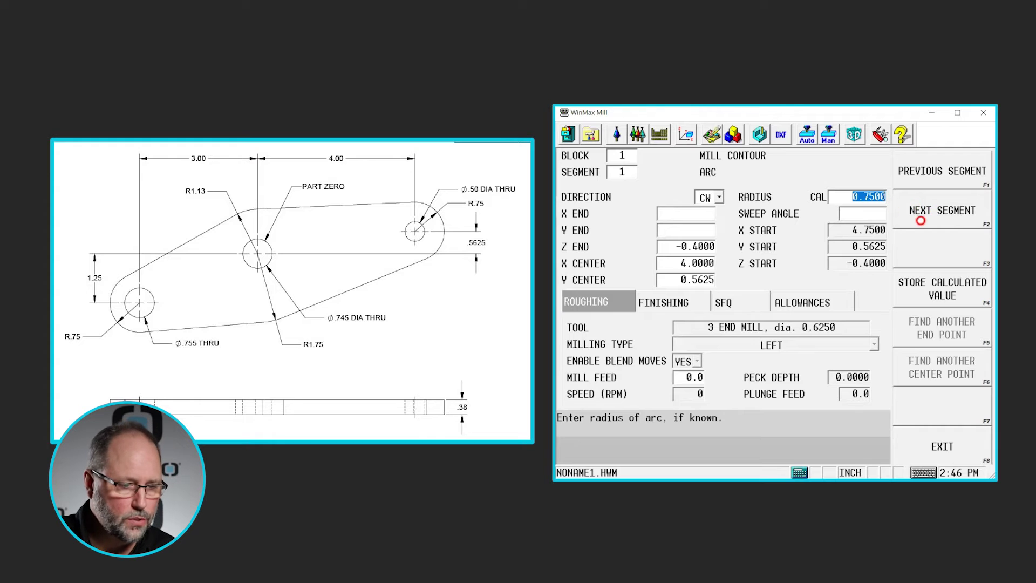
{"action": "left_click", "coordinate": [922, 212]}
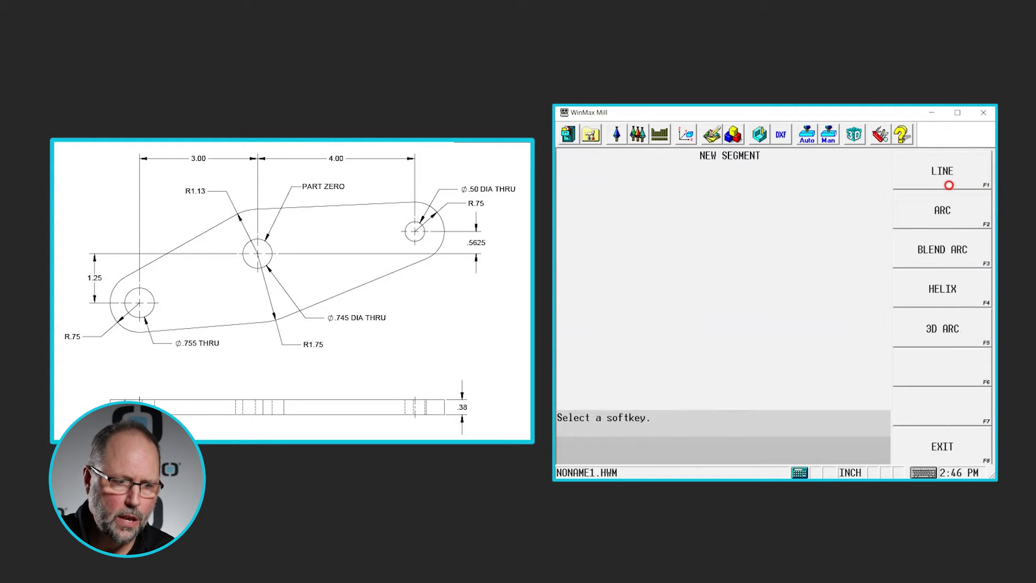
Step: Add line segment 2 with no end point and continue to the next segment
{"action": "left_click", "coordinate": [929, 171]}
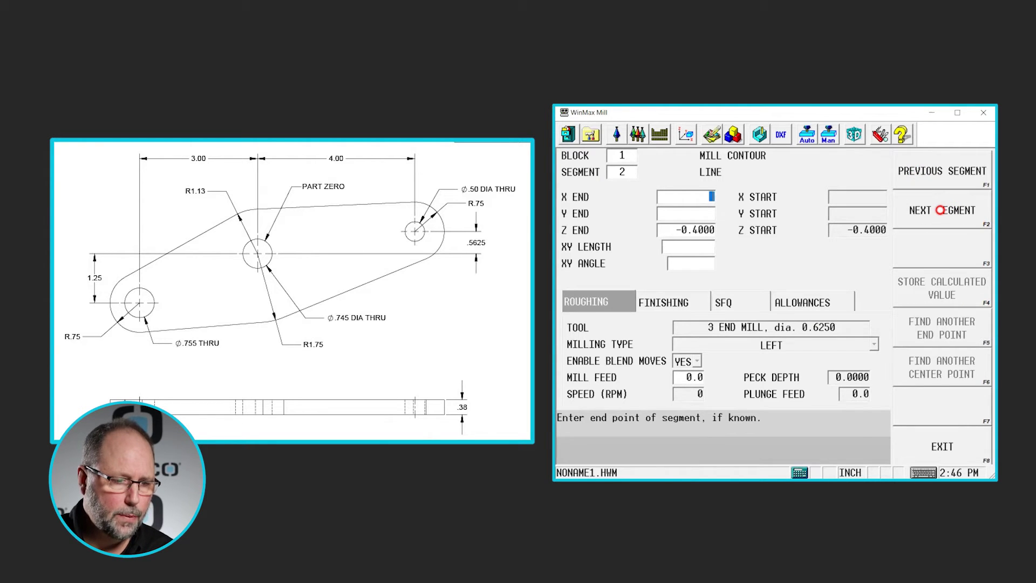
{"action": "left_click", "coordinate": [940, 210]}
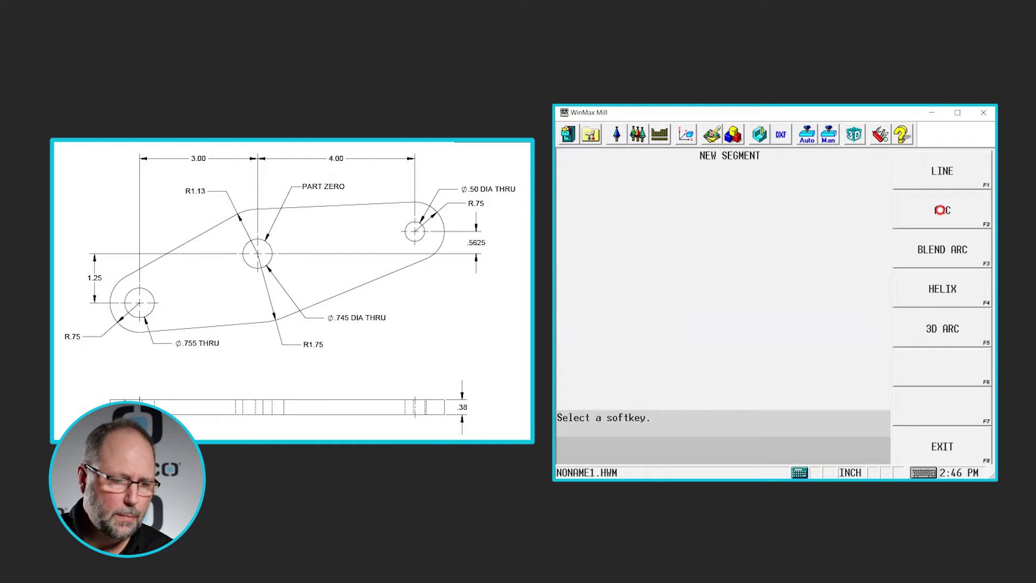
Step: Add clockwise arc segment 3 centred at X 0, Y 0 with radius 1.75
{"action": "left_click", "coordinate": [954, 216]}
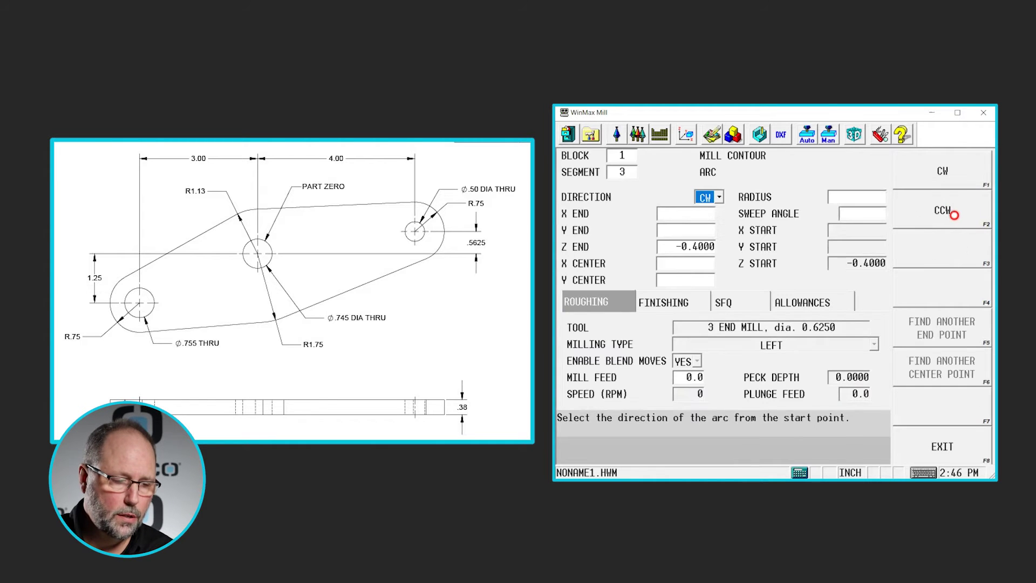
{"action": "left_click", "coordinate": [705, 215]}
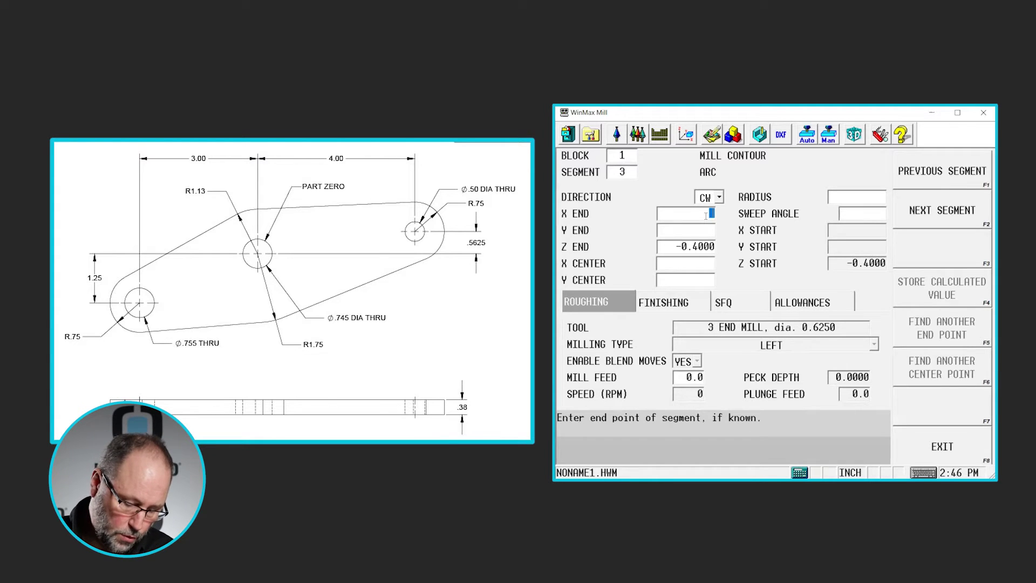
{"action": "left_click", "coordinate": [700, 264]}
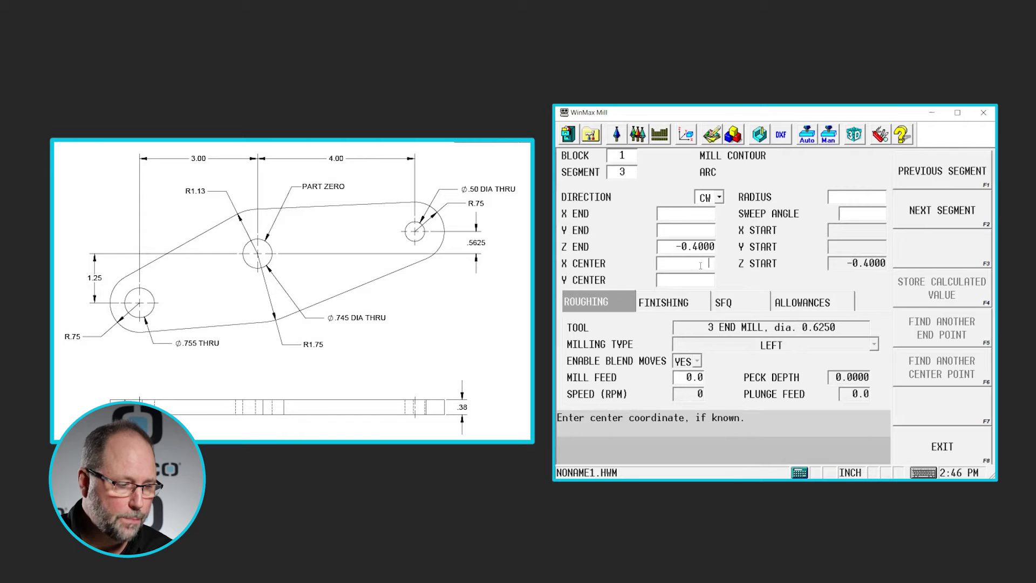
{"action": "type", "text": "0"}
{"action": "key", "text": "Return"}
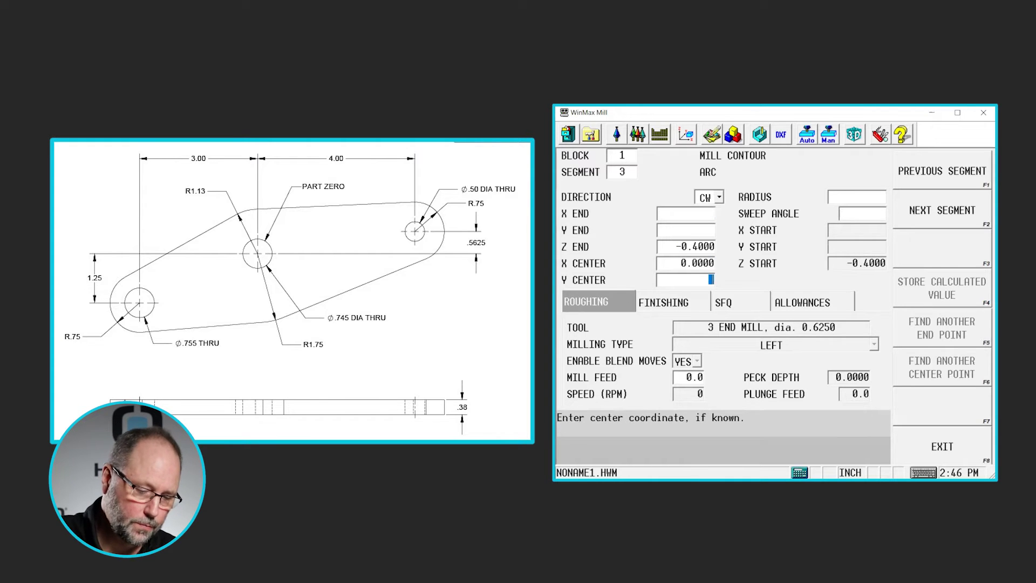
{"action": "type", "text": "0"}
{"action": "key", "text": "Return"}
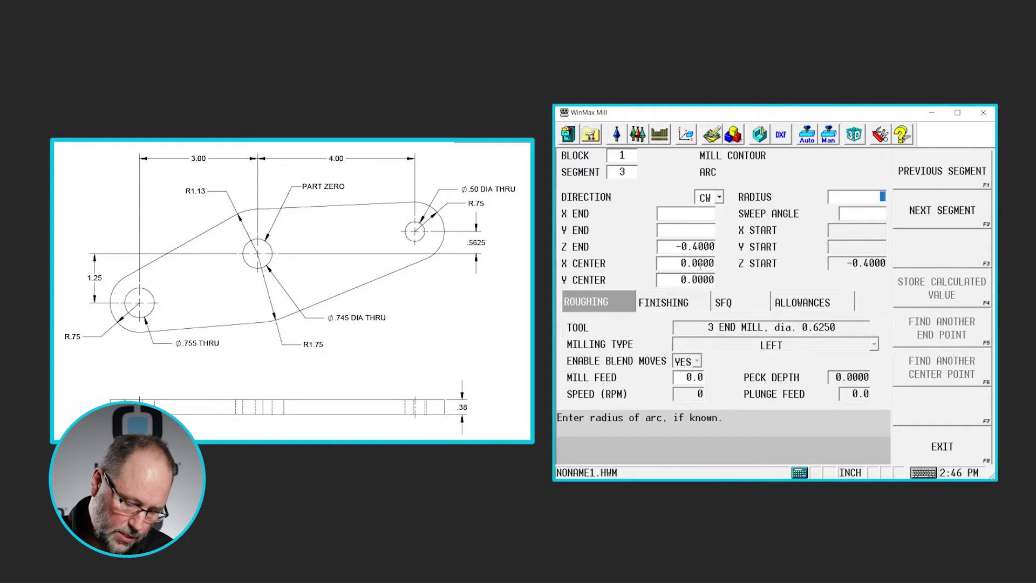
{"action": "type", "text": "1."}
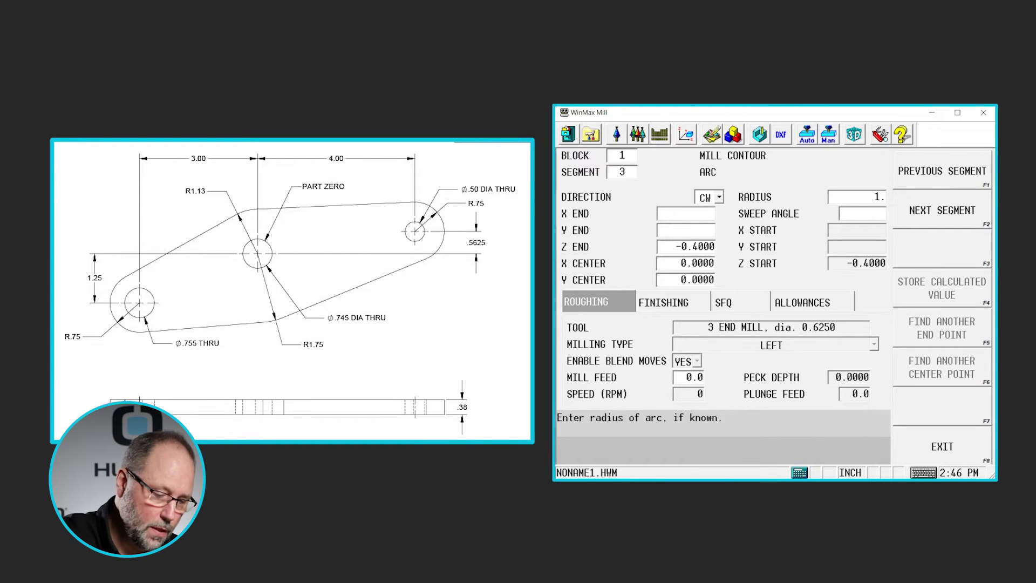
{"action": "type", "text": "75"}
{"action": "key", "text": "Return"}
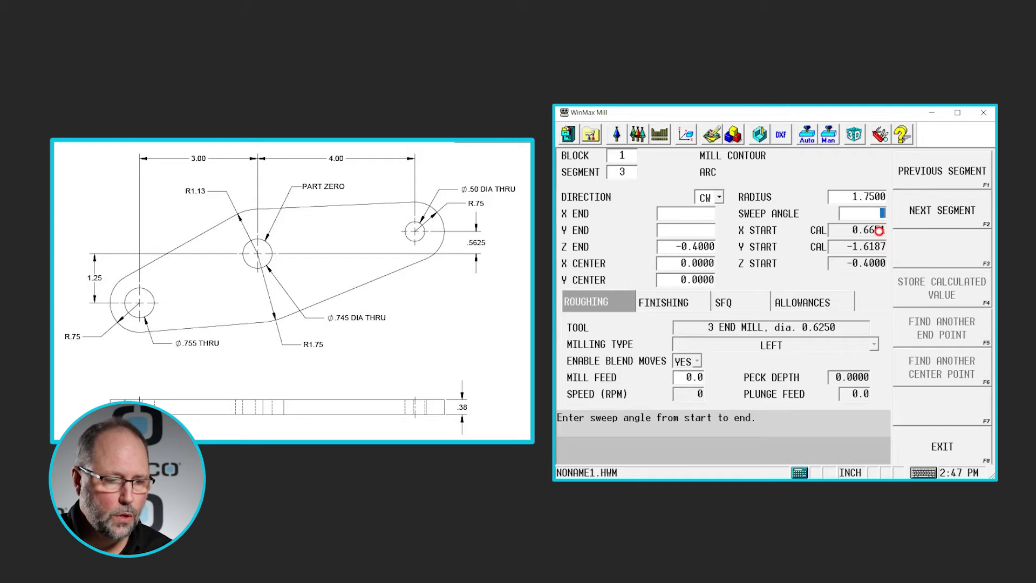
{"action": "left_click", "coordinate": [931, 212]}
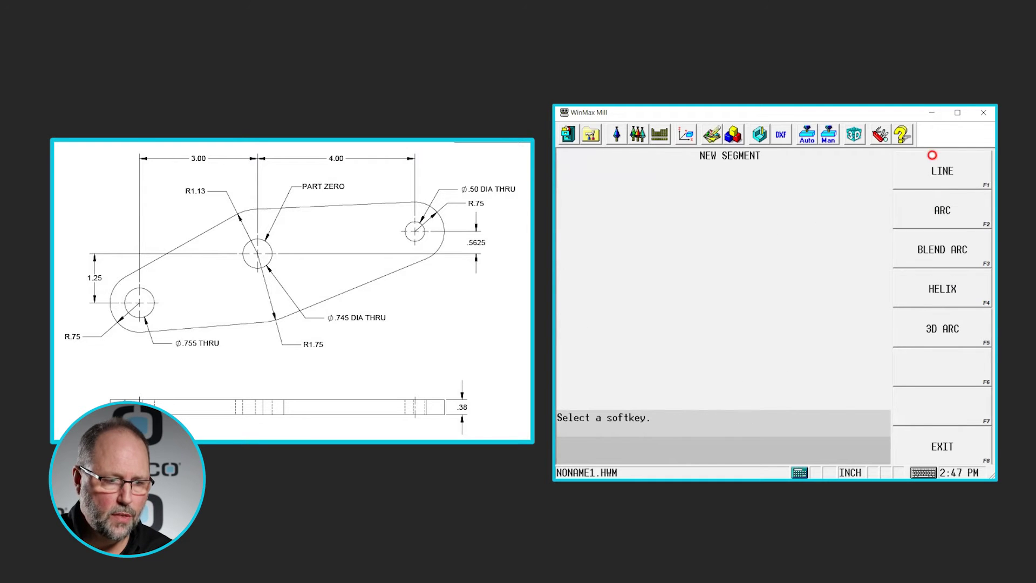
Step: Add line segment 4, then clockwise arc segment 5 centred at -3, -1.25 with radius 0.75
{"action": "left_click", "coordinate": [932, 169]}
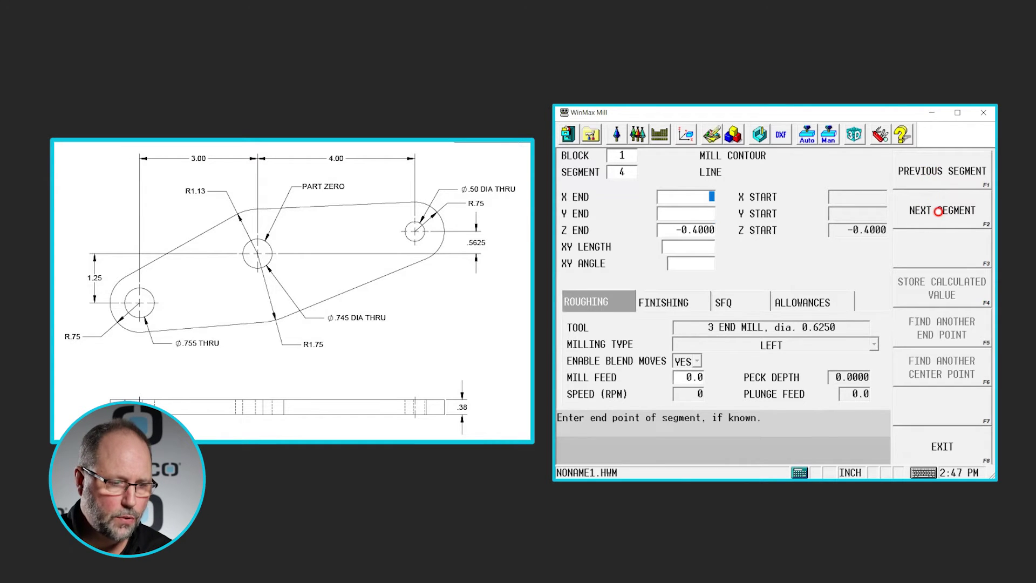
{"action": "left_click", "coordinate": [938, 211]}
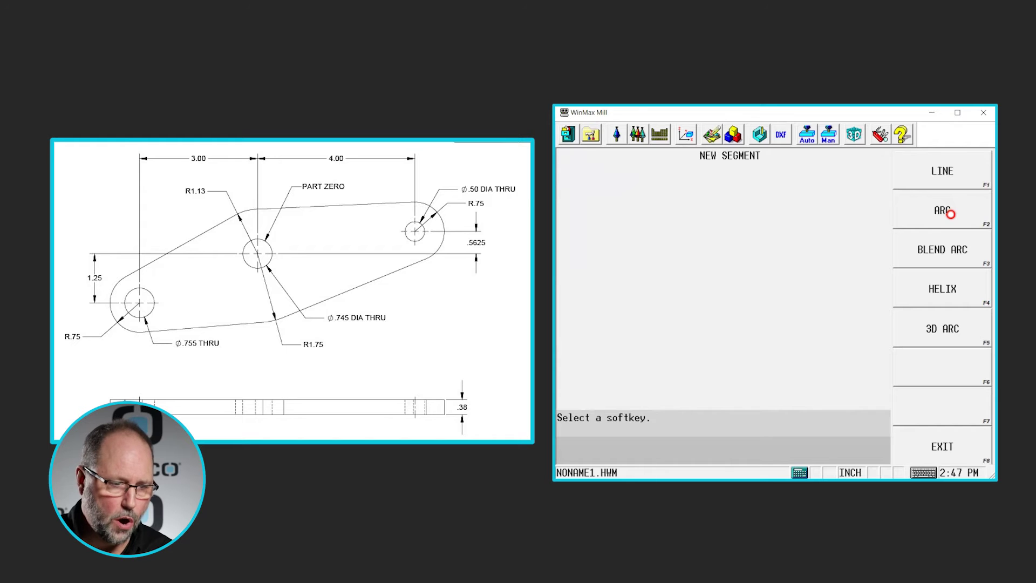
{"action": "left_click", "coordinate": [950, 214]}
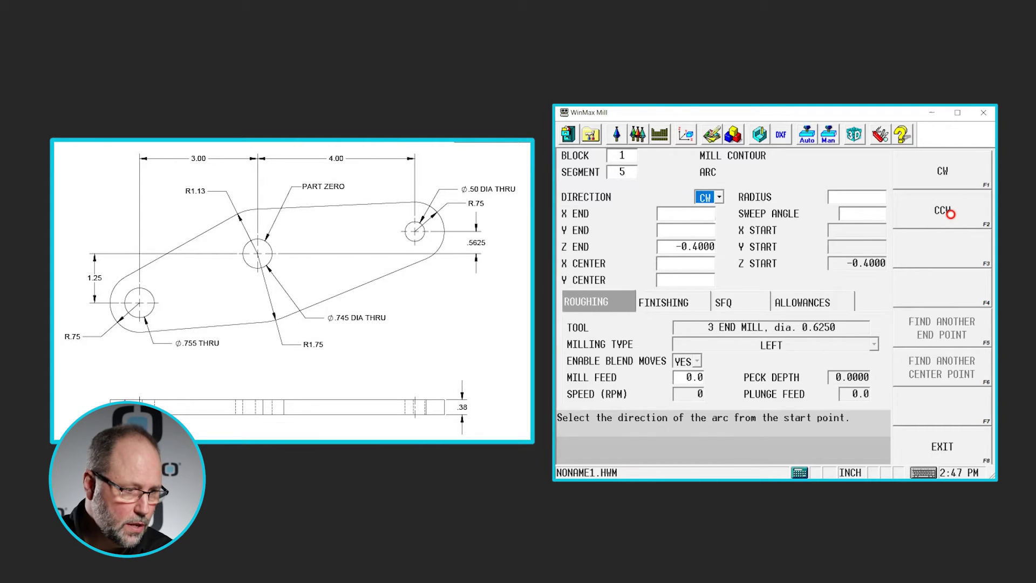
{"action": "left_click", "coordinate": [702, 265]}
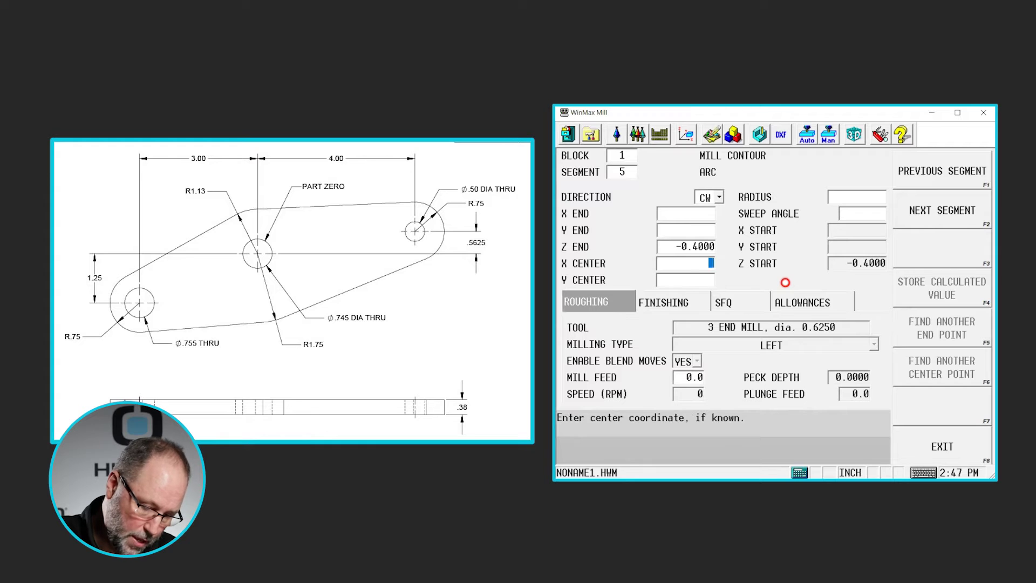
{"action": "type", "text": "-"}
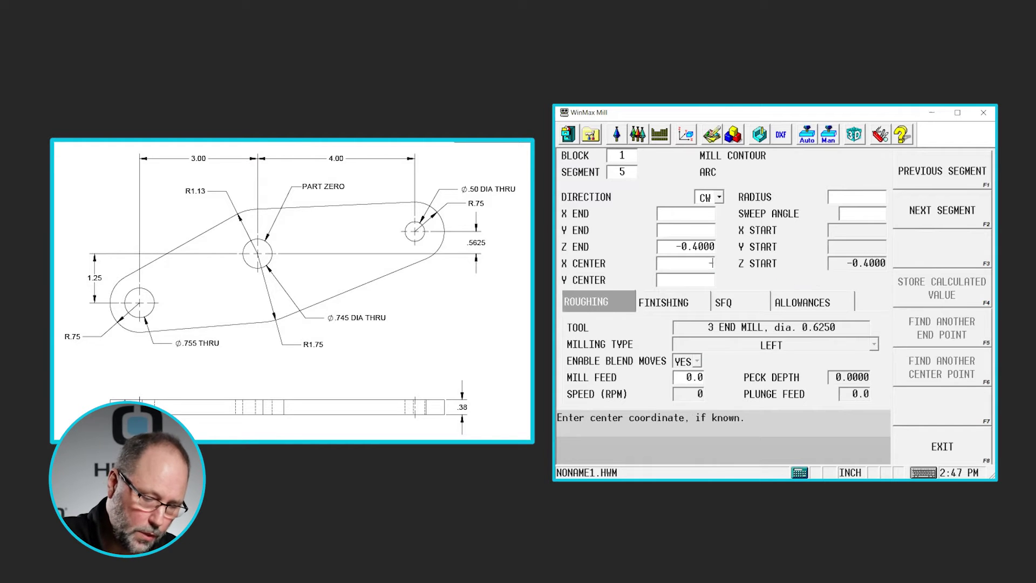
{"action": "type", "text": "3"}
{"action": "key", "text": "Return"}
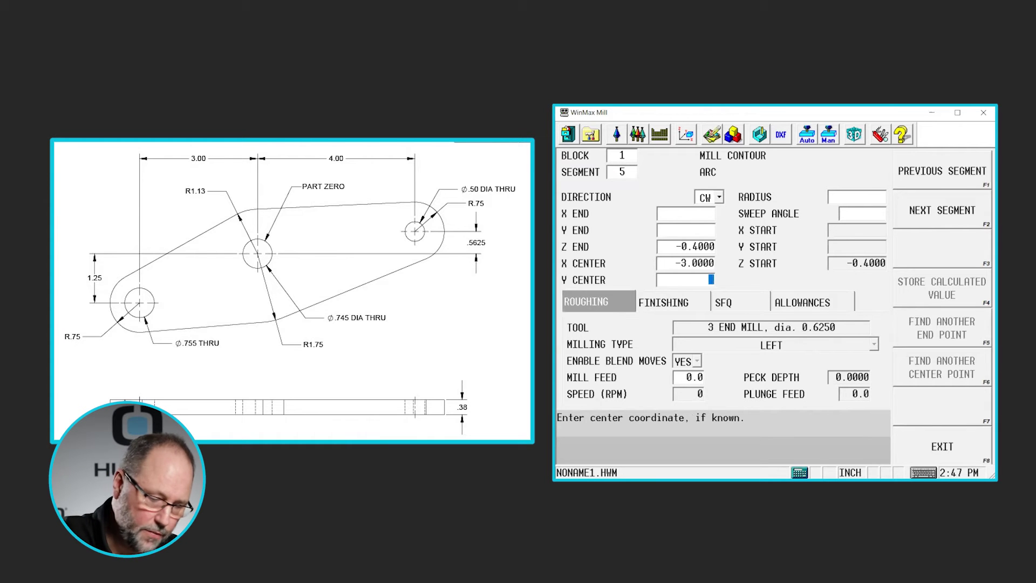
{"action": "type", "text": "-1.2"}
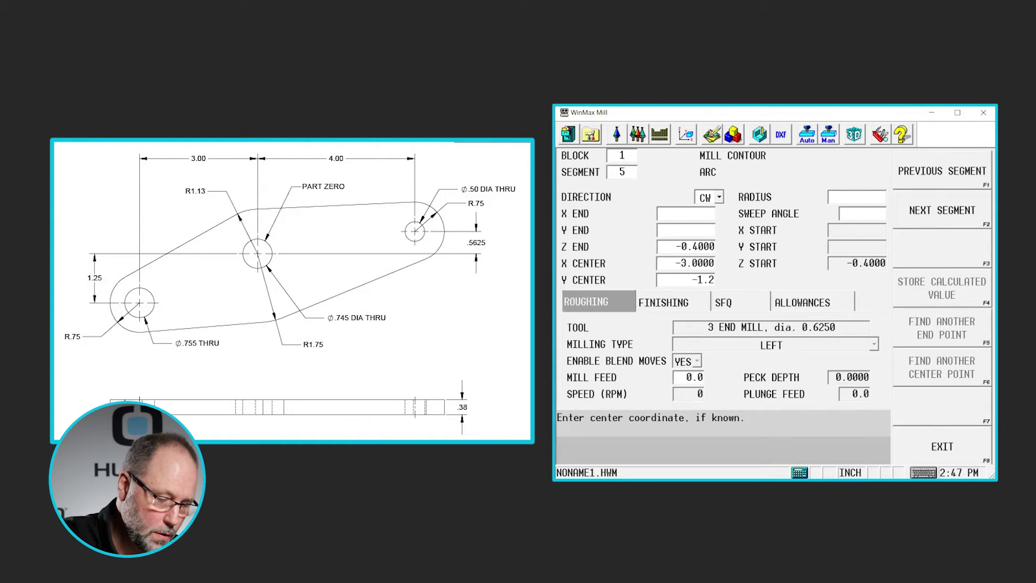
{"action": "type", "text": "5"}
{"action": "key", "text": "Return"}
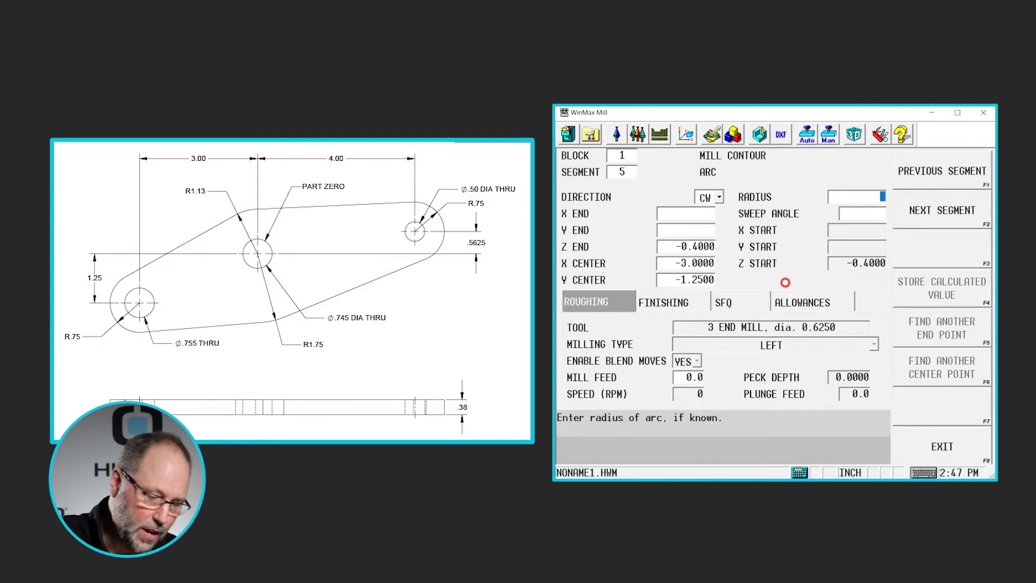
{"action": "type", "text": ".75"}
{"action": "key", "text": "Return"}
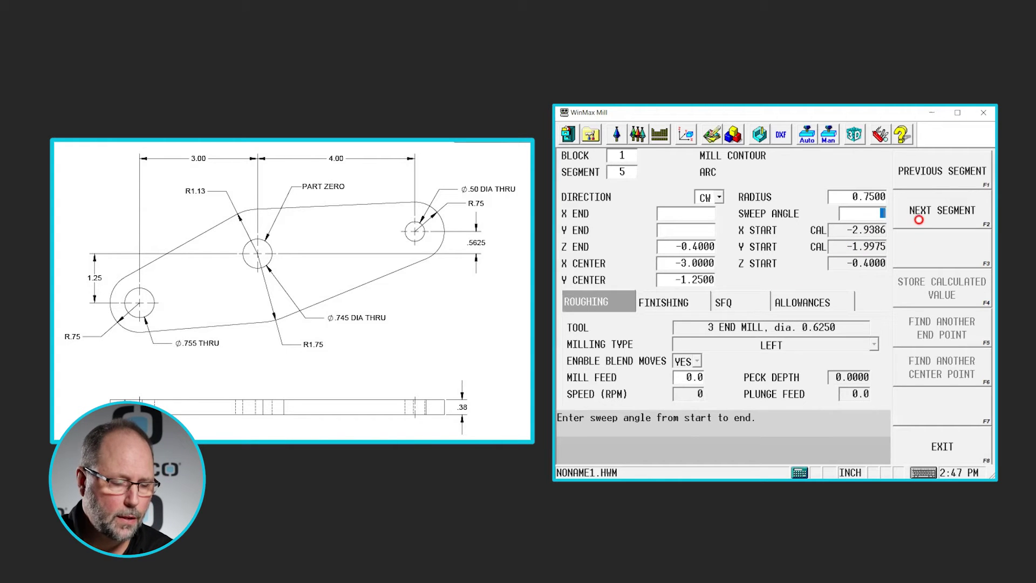
Step: Add line segment 6 and clockwise arc segment 7 centred at 0, 0 with radius 1.13
{"action": "left_click", "coordinate": [936, 212]}
{"action": "left_click", "coordinate": [941, 174]}
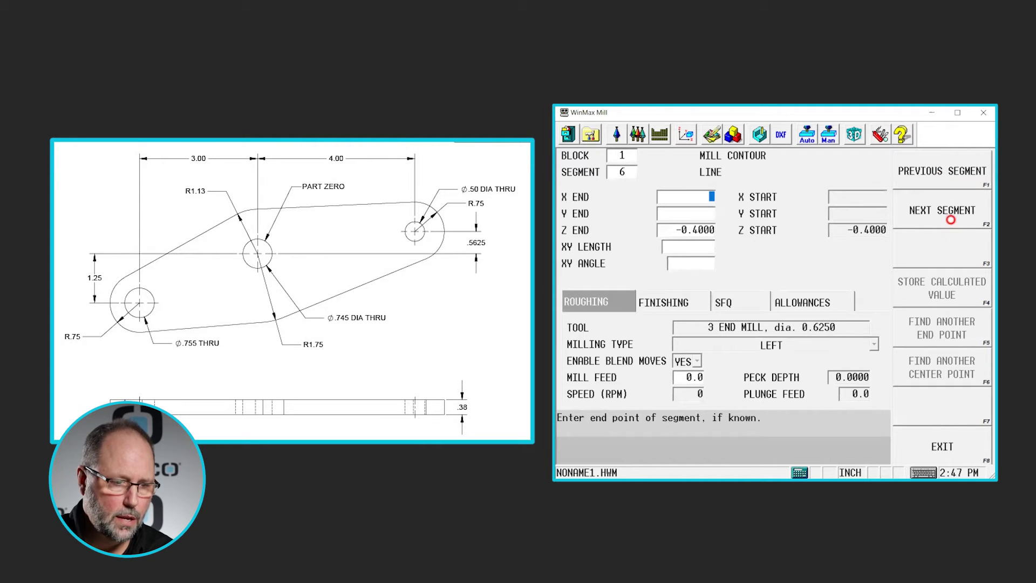
{"action": "left_click", "coordinate": [951, 218]}
{"action": "left_click", "coordinate": [954, 207]}
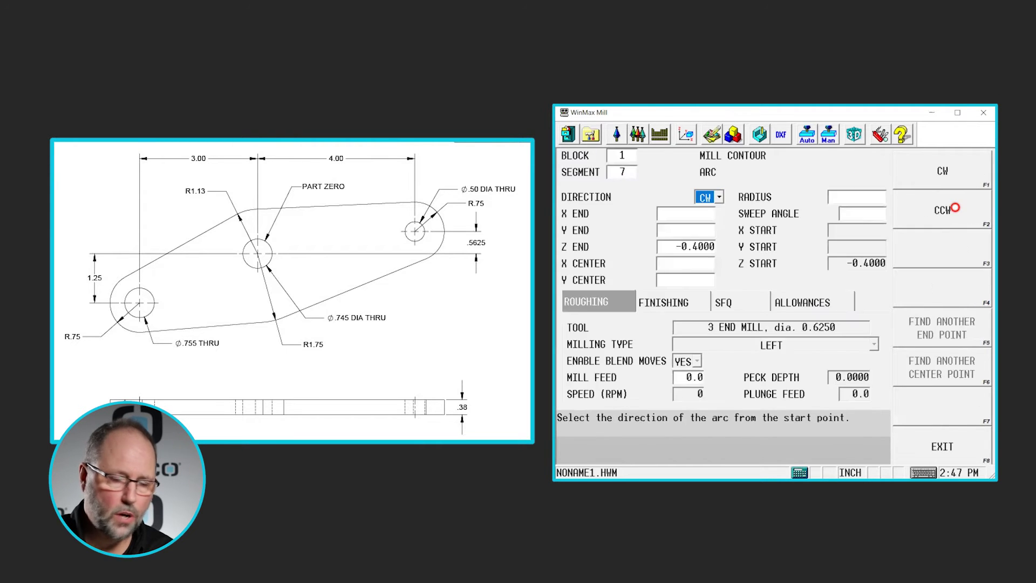
{"action": "left_click", "coordinate": [699, 265]}
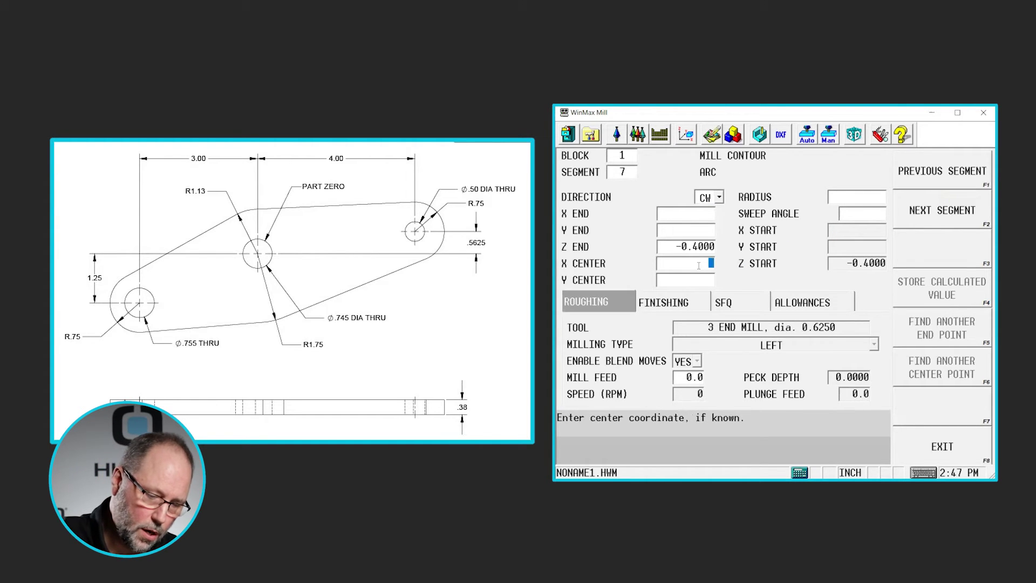
{"action": "type", "text": "0"}
{"action": "key", "text": "Return"}
{"action": "type", "text": "0"}
{"action": "key", "text": "Return"}
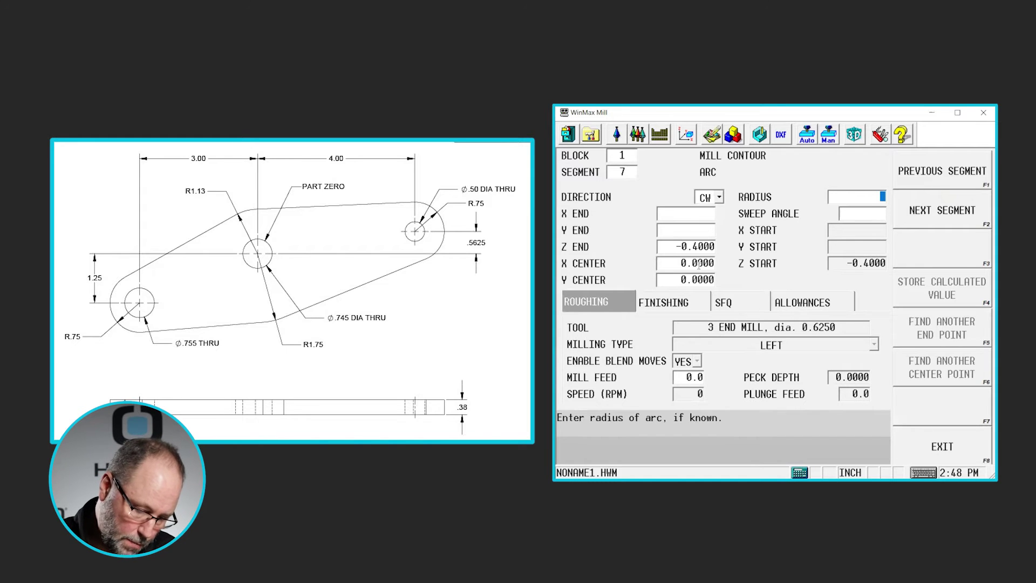
{"action": "type", "text": "1"}
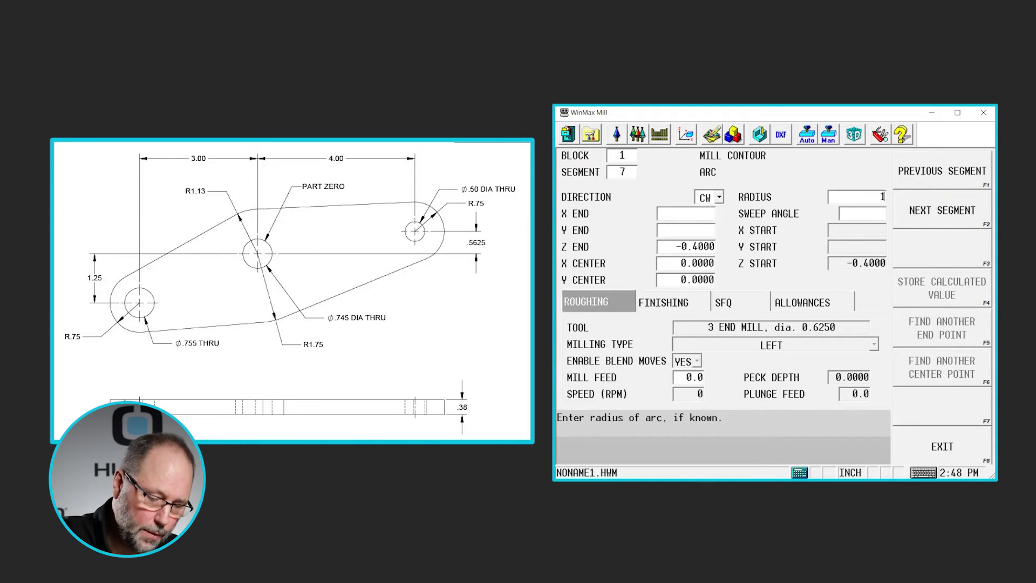
{"action": "type", "text": ".13"}
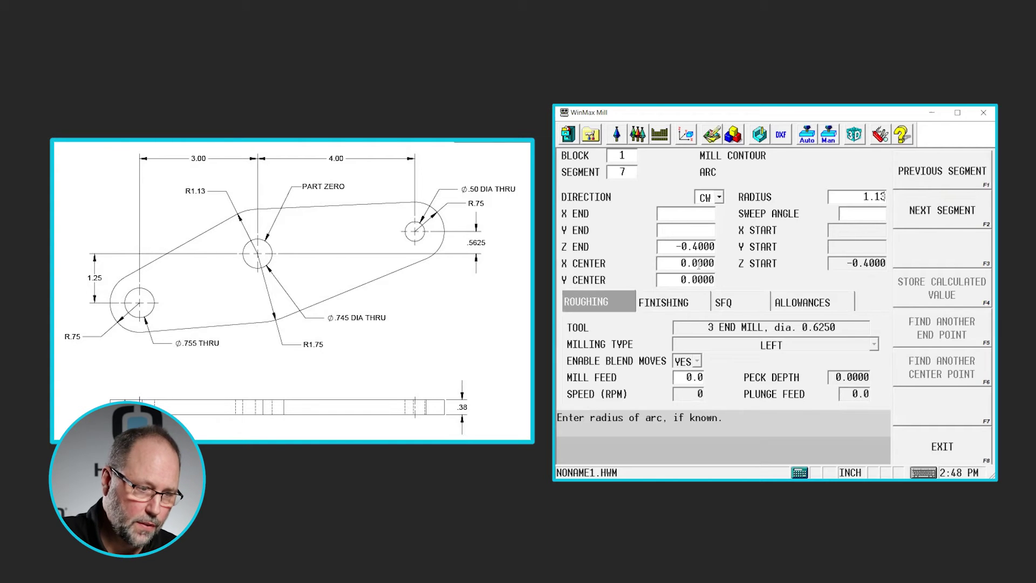
{"action": "key", "text": "Return"}
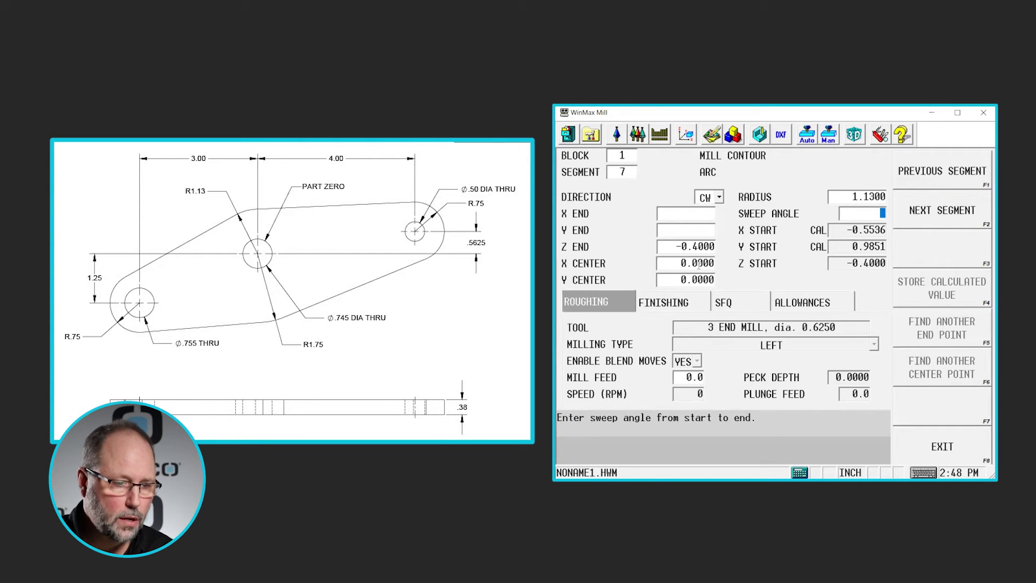
{"action": "left_click", "coordinate": [950, 217]}
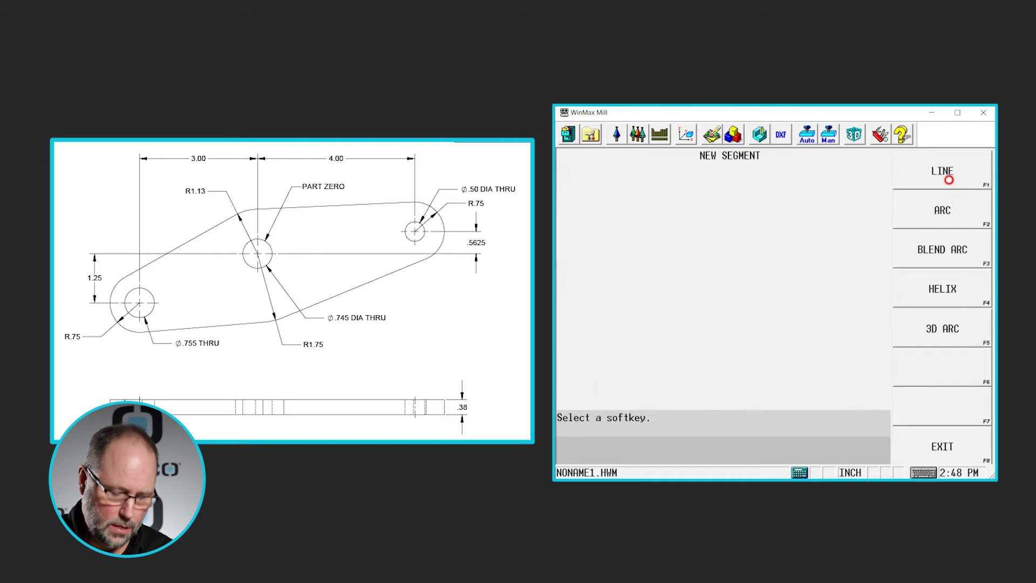
Step: Add line segment 8 and a clockwise arc ending at X 4.75, Y 0.5625, centred X 4, Y 0.5625
{"action": "left_click", "coordinate": [948, 178]}
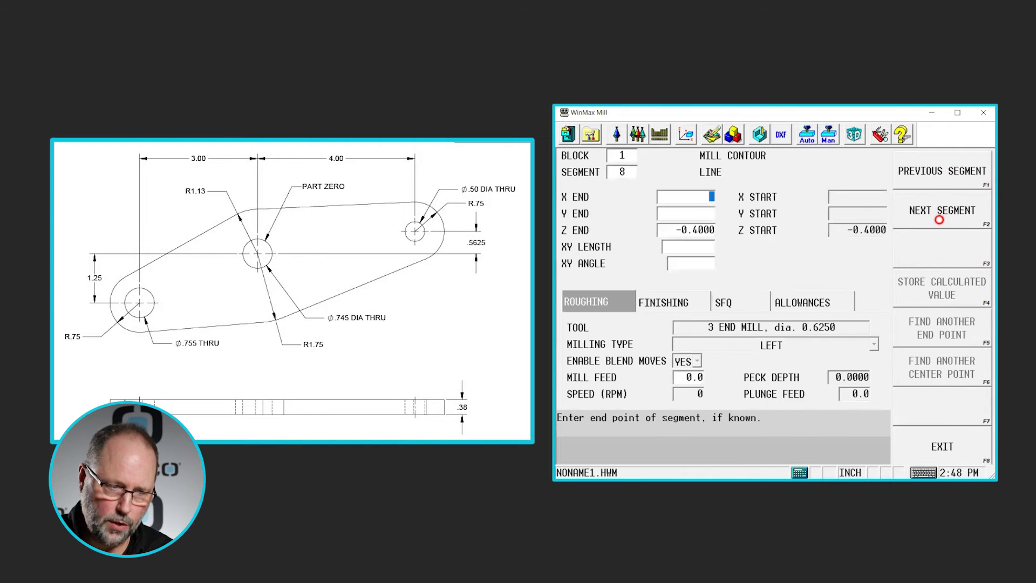
{"action": "left_click", "coordinate": [940, 216]}
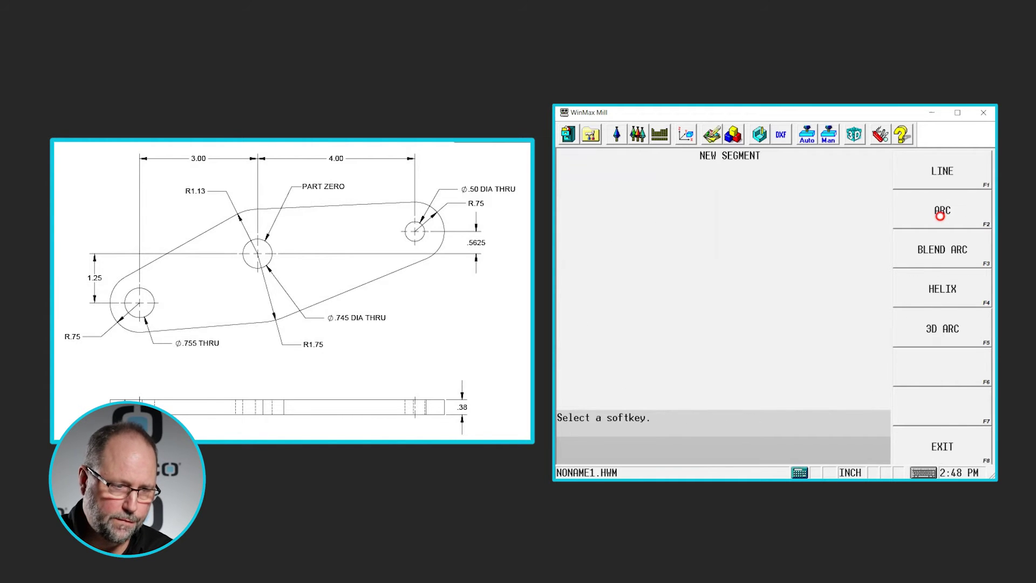
{"action": "left_click", "coordinate": [950, 215]}
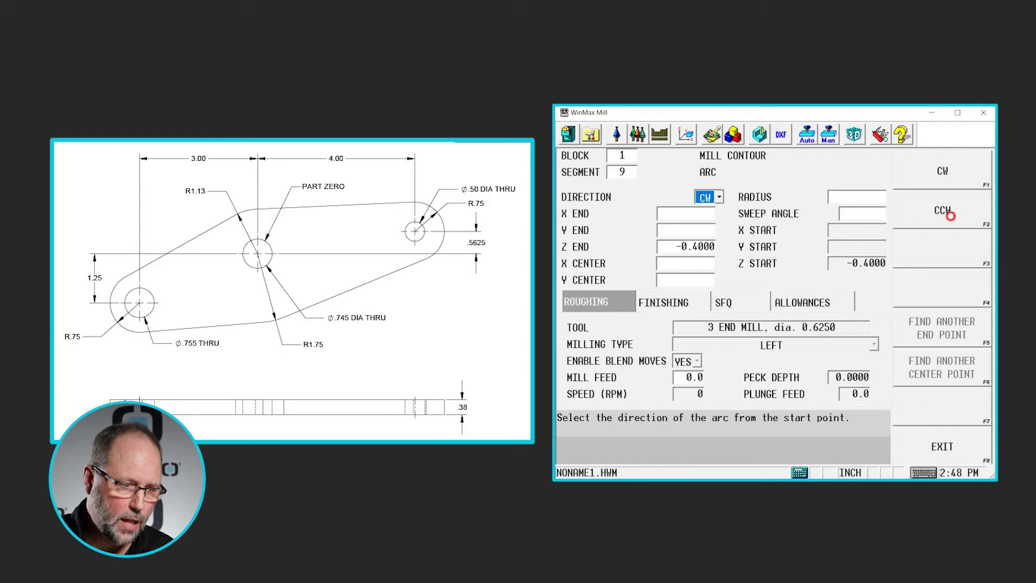
{"action": "left_click", "coordinate": [703, 216]}
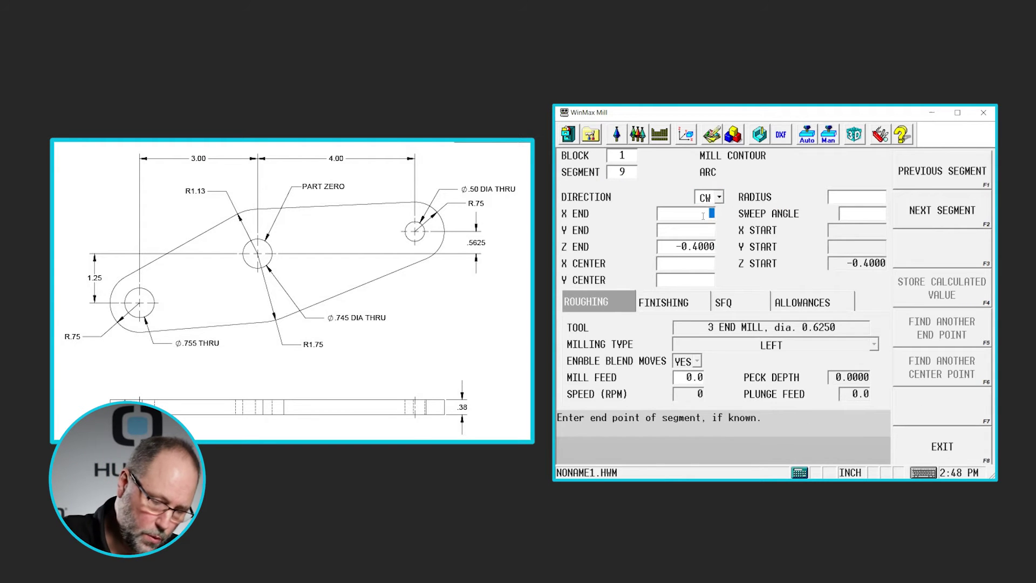
{"action": "type", "text": "4.75"}
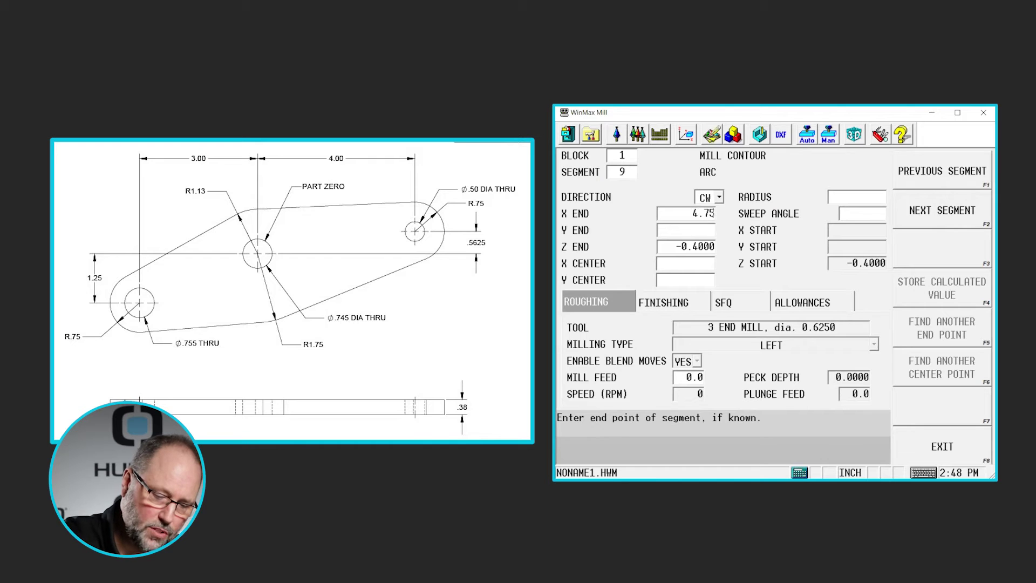
{"action": "key", "text": "Return"}
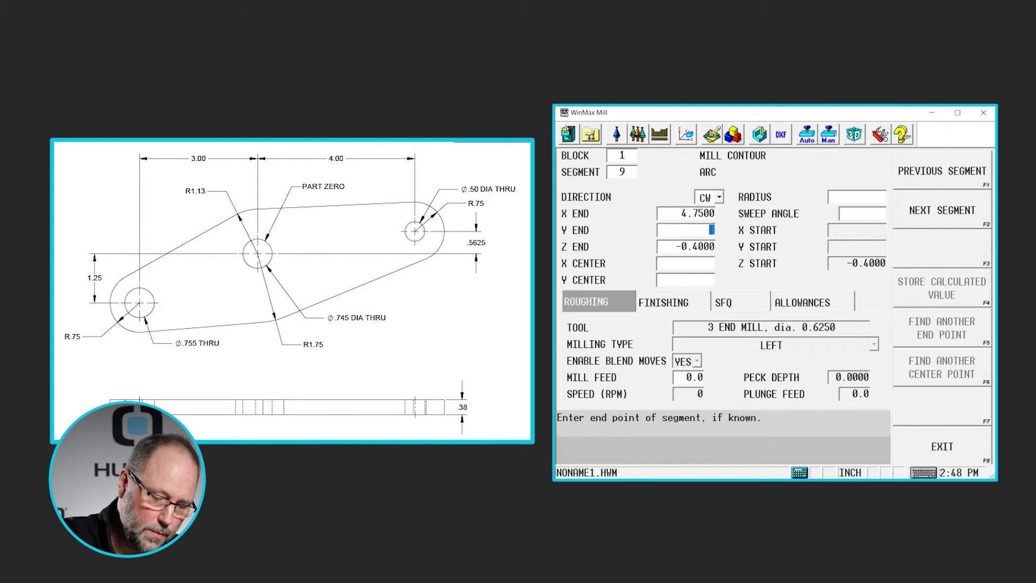
{"action": "type", "text": ".56"}
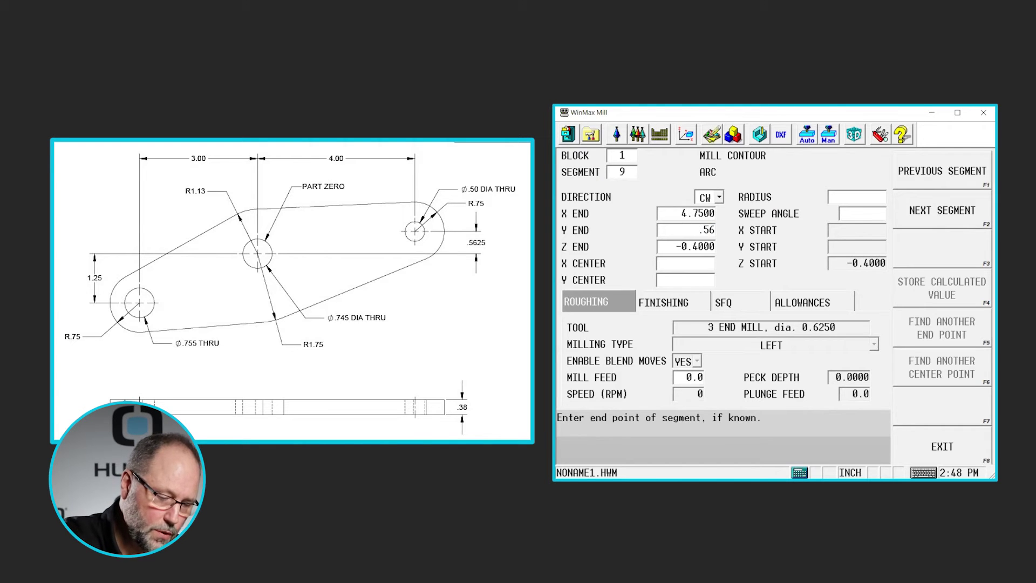
{"action": "type", "text": "25"}
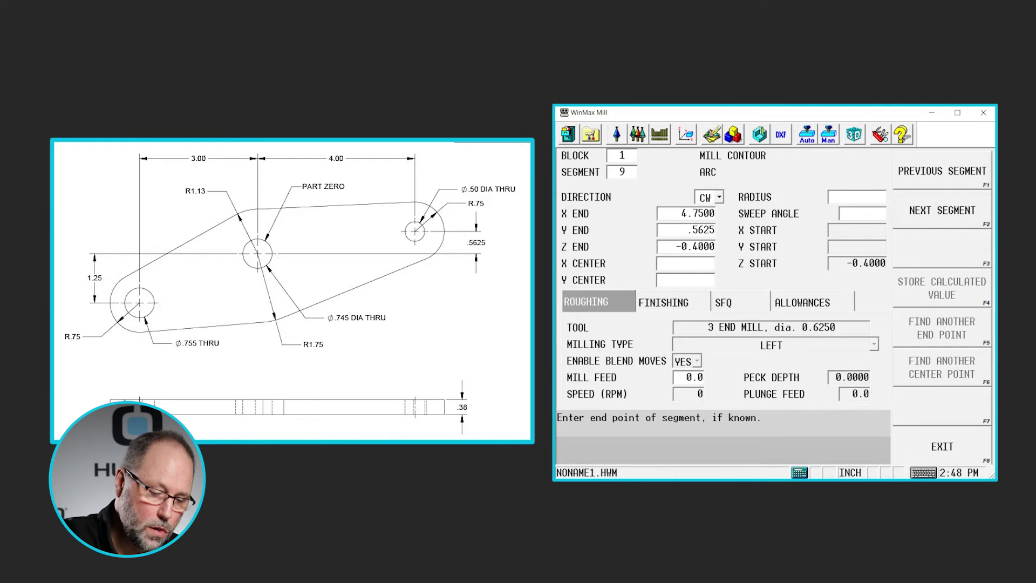
{"action": "key", "text": "Return"}
{"action": "key", "text": "Return"}
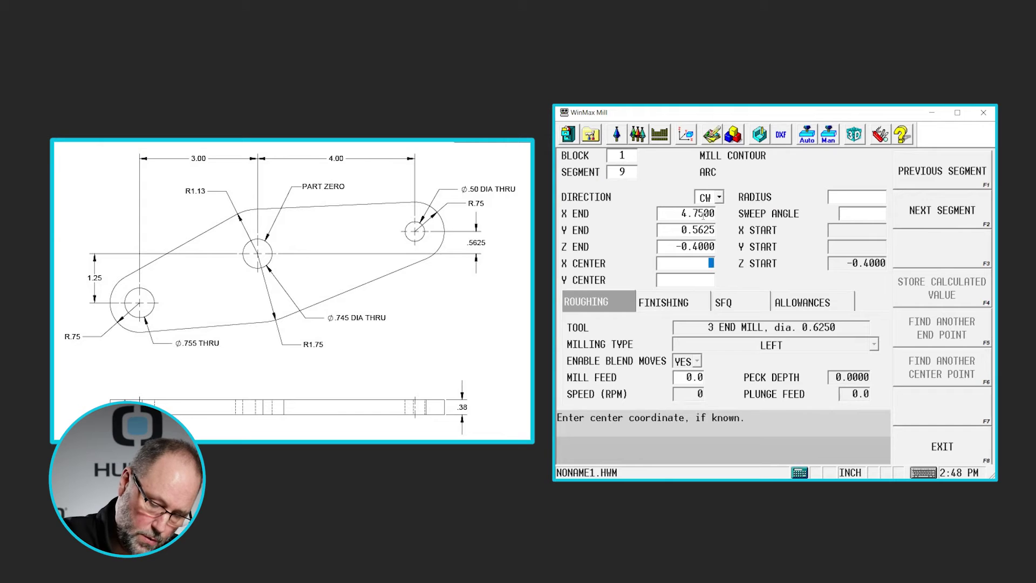
{"action": "type", "text": "4"}
{"action": "key", "text": "Return"}
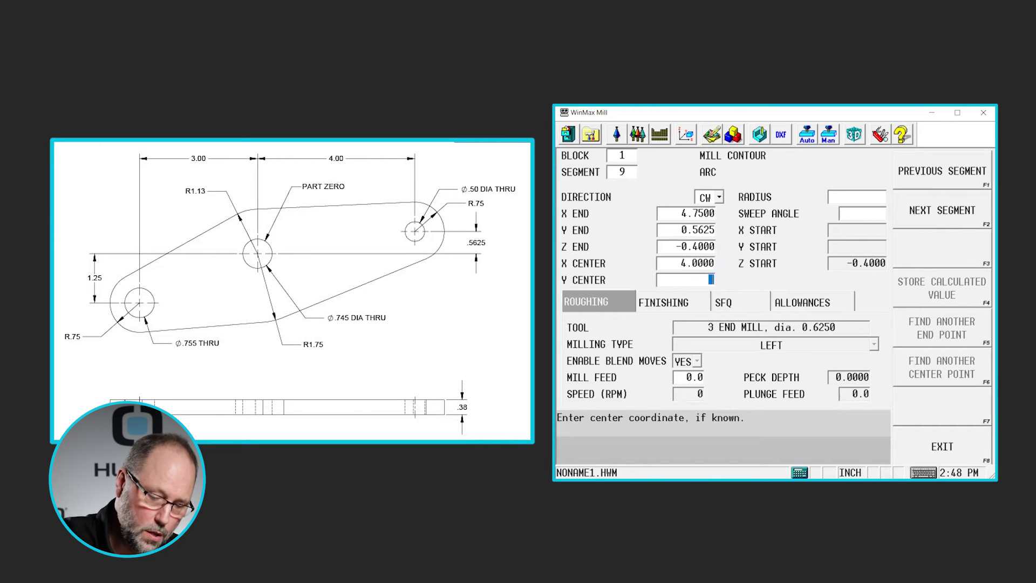
{"action": "type", "text": ".5625"}
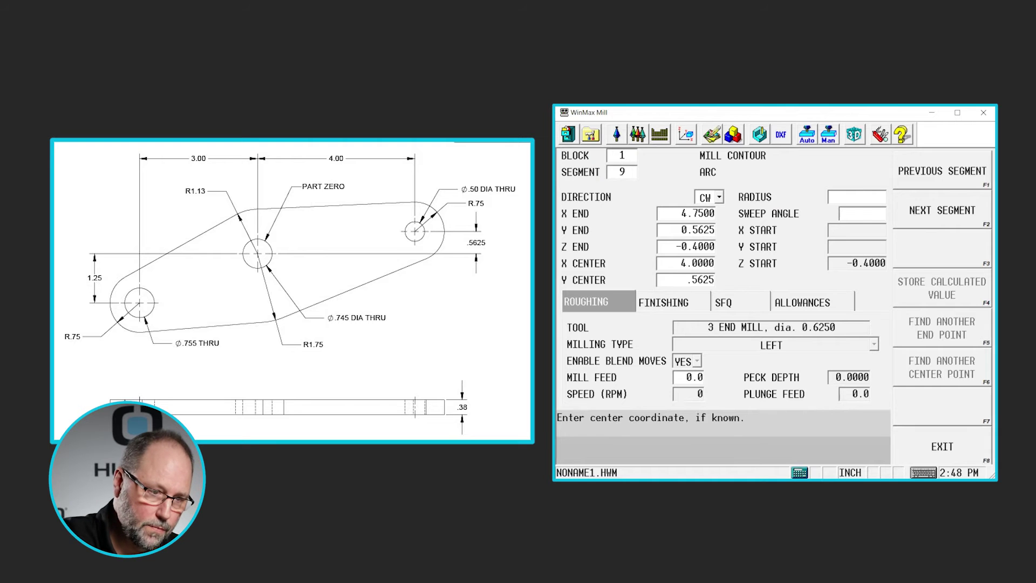
{"action": "key", "text": "Return"}
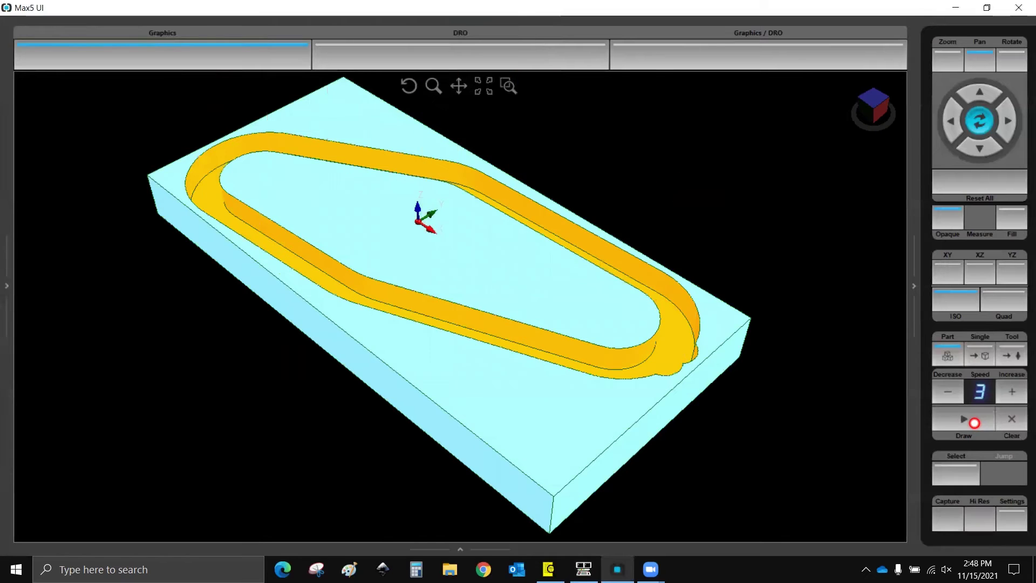
{"action": "mouse_move", "coordinate": [546, 366]}
{"action": "left_mouse_down"}
{"action": "mouse_move", "coordinate": [456, 364]}
{"action": "mouse_move", "coordinate": [674, 345]}
{"action": "mouse_move", "coordinate": [779, 262]}
{"action": "mouse_move", "coordinate": [398, 291]}
{"action": "mouse_move", "coordinate": [403, 317]}
{"action": "mouse_move", "coordinate": [405, 297]}
{"action": "left_mouse_up"}
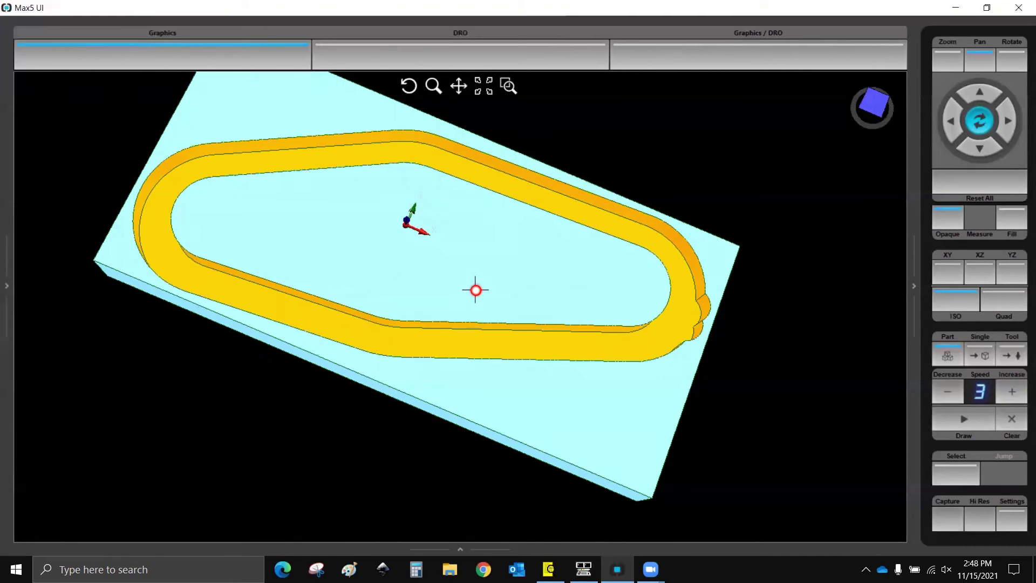
{"action": "scroll", "coordinate": [476, 289], "scroll_direction": "down", "scroll_amount": 2}
{"action": "middle_click_drag", "start_coordinate": [477, 289], "coordinate": [509, 287]}
{"action": "left_click_drag", "start_coordinate": [510, 287], "coordinate": [550, 310]}
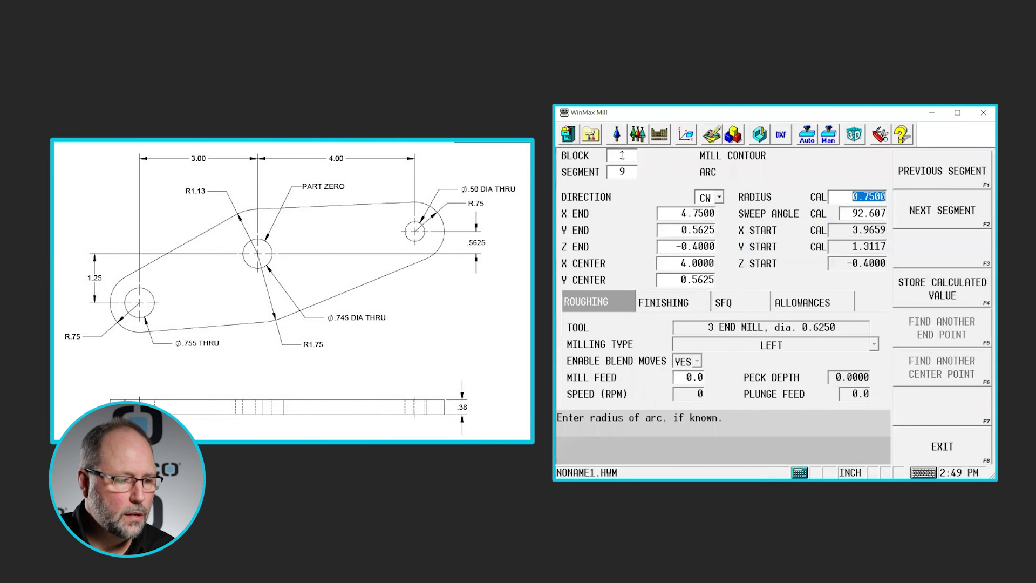
Step: Add a new holes block after the contour, starting with a center-drill operation
{"action": "key", "text": "F8"}
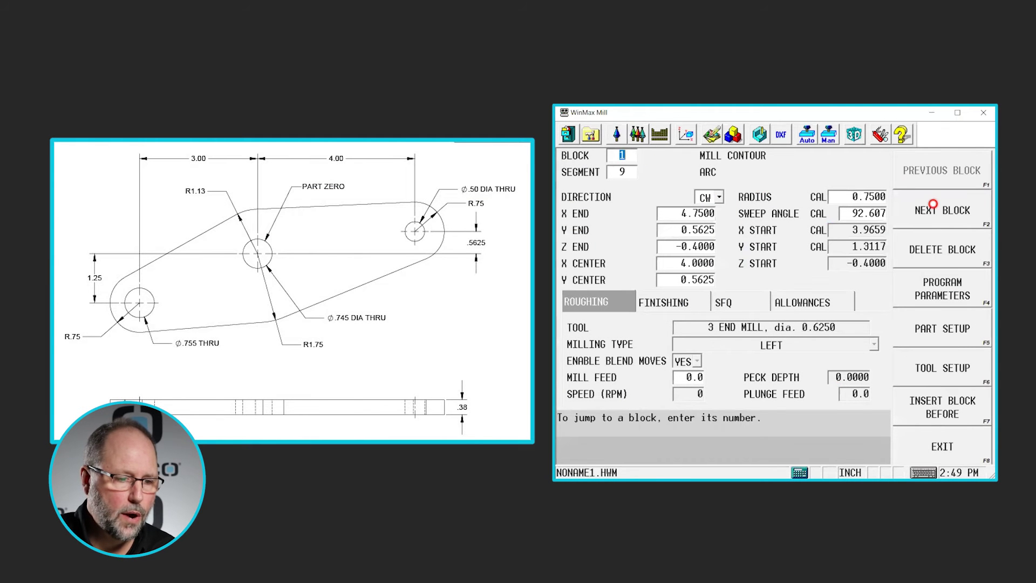
{"action": "left_click", "coordinate": [934, 204]}
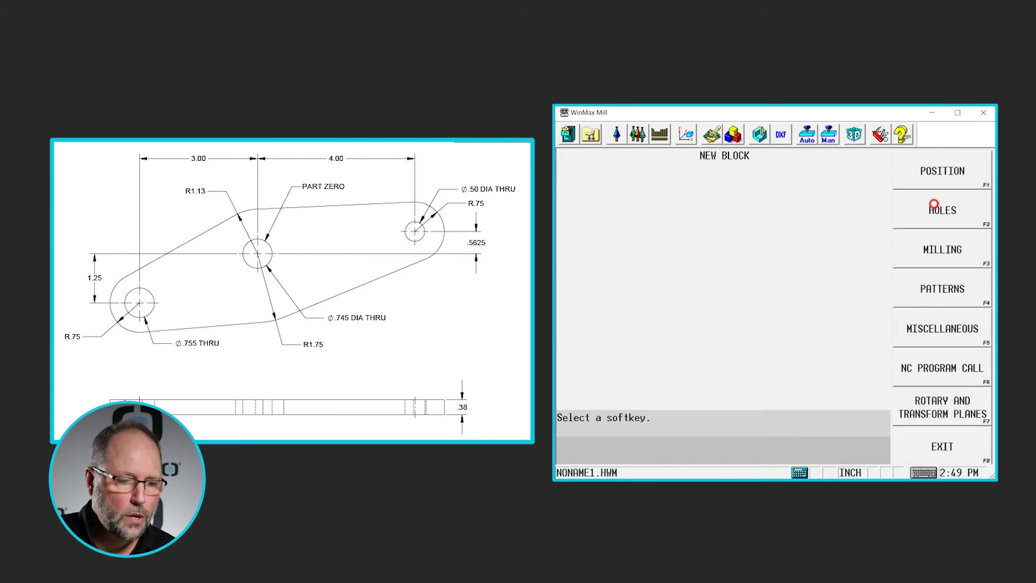
{"action": "left_click", "coordinate": [947, 209]}
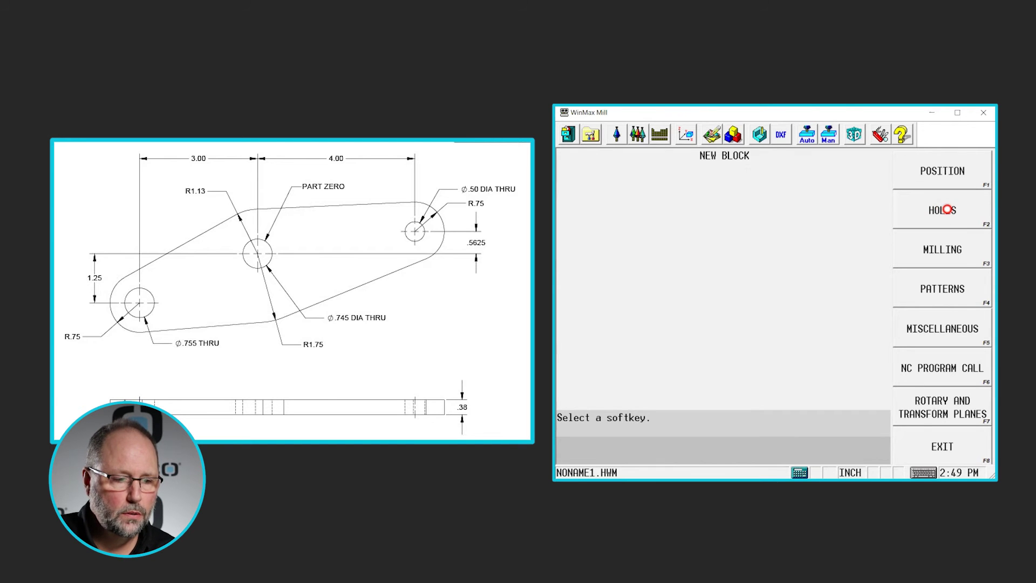
{"action": "left_click", "coordinate": [957, 170]}
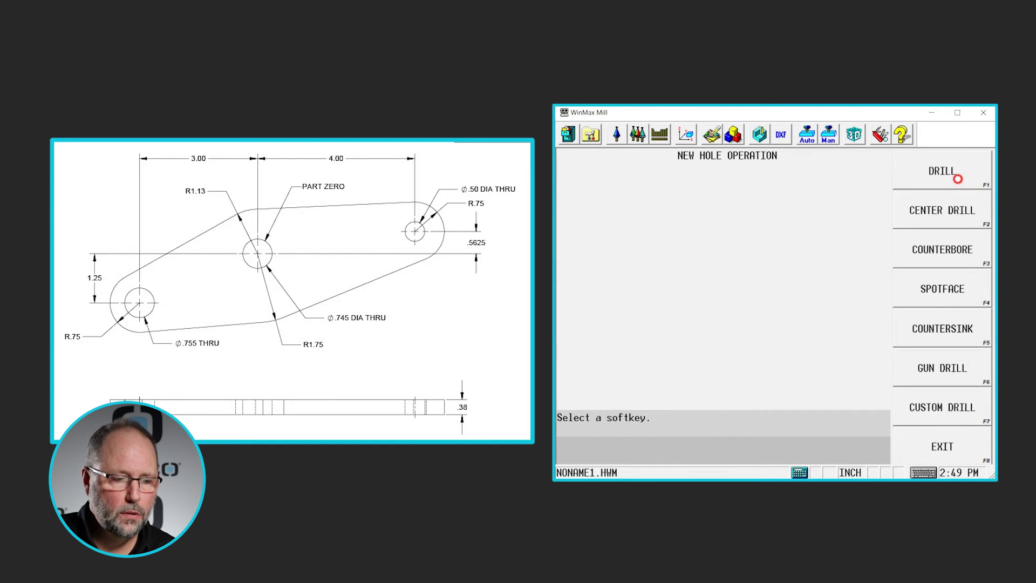
{"action": "left_click", "coordinate": [946, 211]}
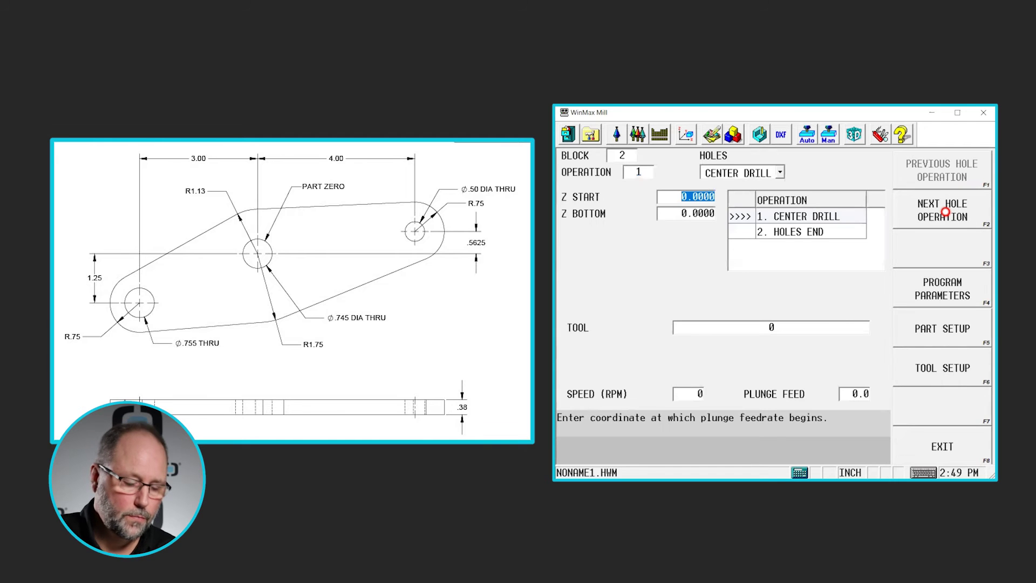
Step: Set the center drill to Z start 0.1, Z bottom -0.125 and tool 1, then add another hole operation
{"action": "type", "text": ".1"}
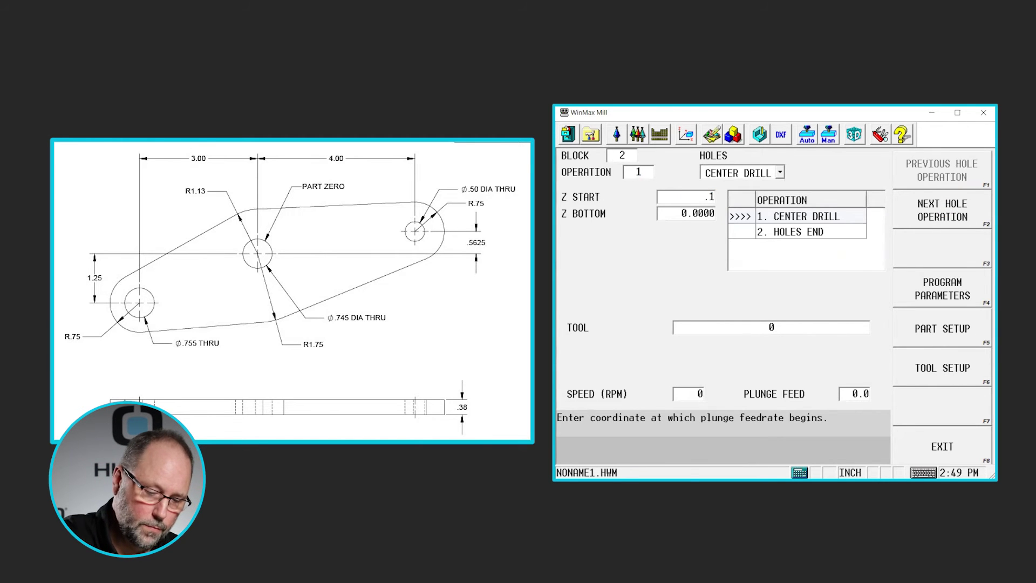
{"action": "key", "text": "Return"}
{"action": "key", "text": "BackSpace"}
{"action": "type", "text": "-0.125"}
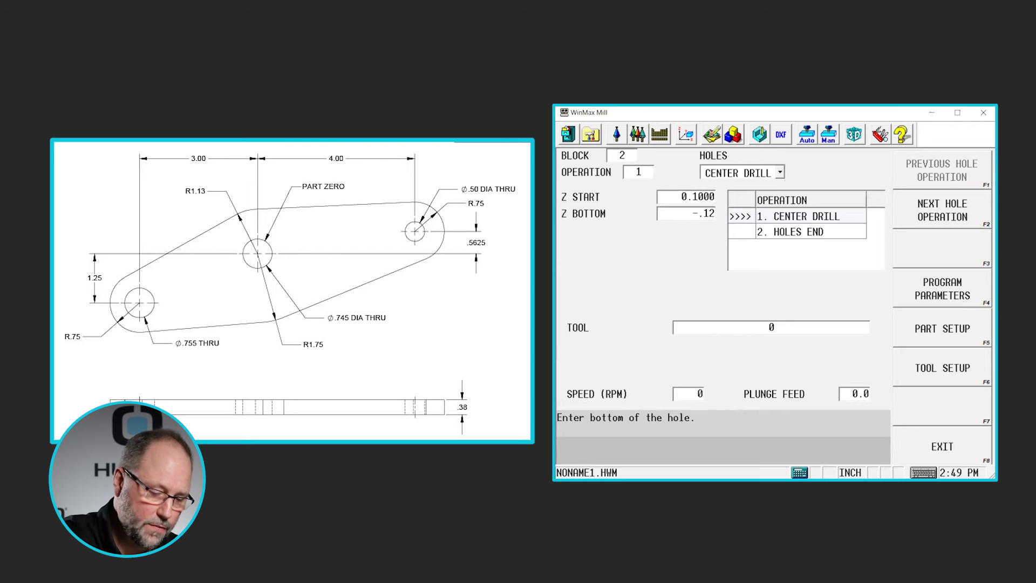
{"action": "key", "text": "Return"}
{"action": "type", "text": "1"}
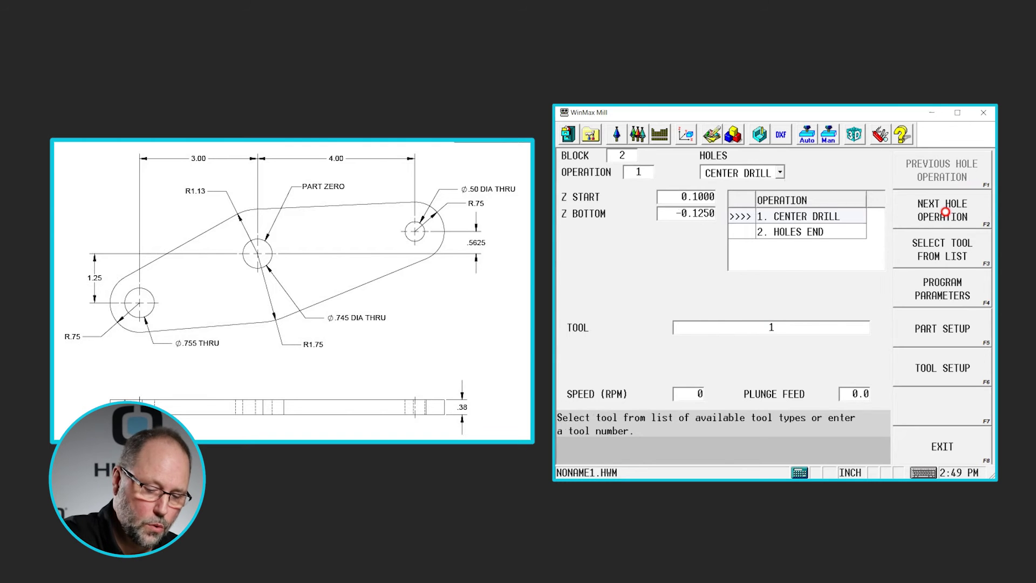
{"action": "key", "text": "Return"}
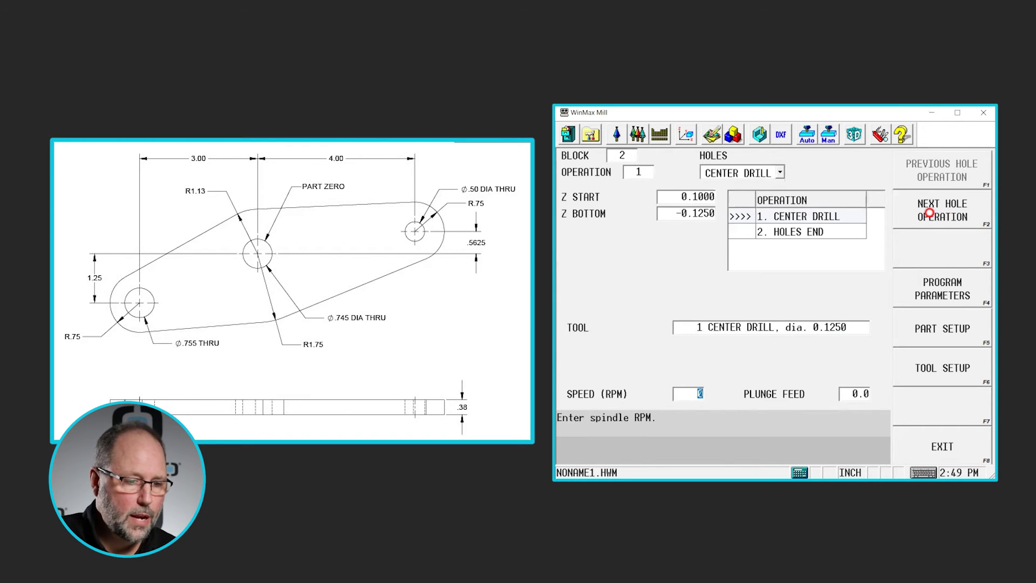
{"action": "left_click", "coordinate": [929, 213]}
{"action": "left_click", "coordinate": [947, 177]}
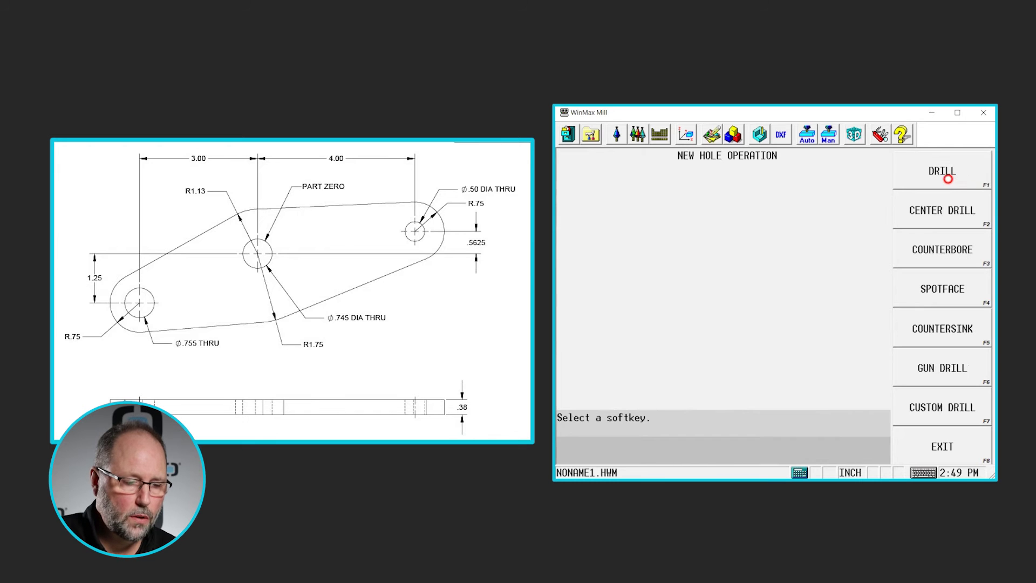
Step: Add a drill operation from Z 0.1 to -0.425 using tool 2, the 0.5 drill
{"action": "left_click", "coordinate": [948, 178]}
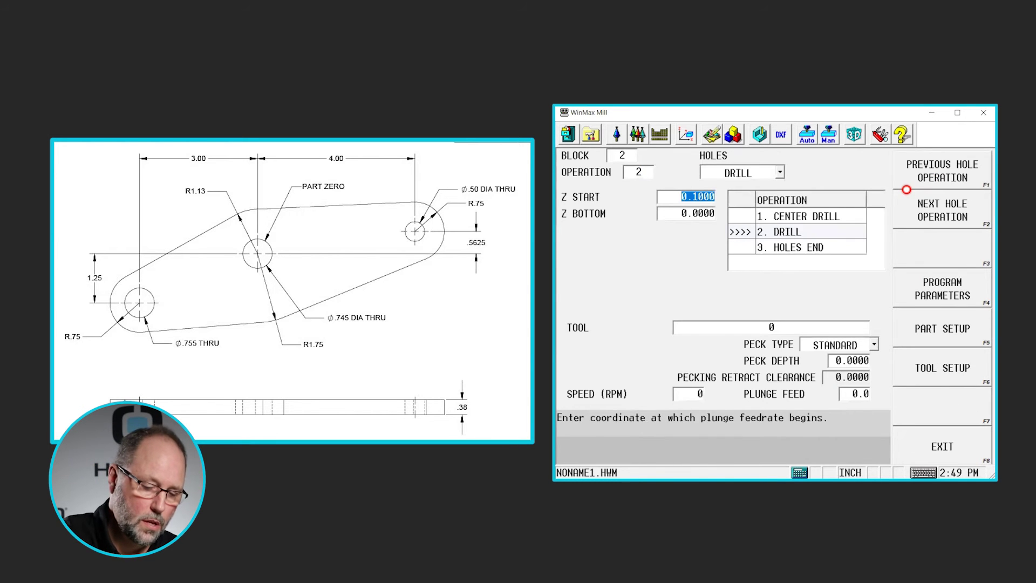
{"action": "key", "text": "Return"}
{"action": "type", "text": "-"}
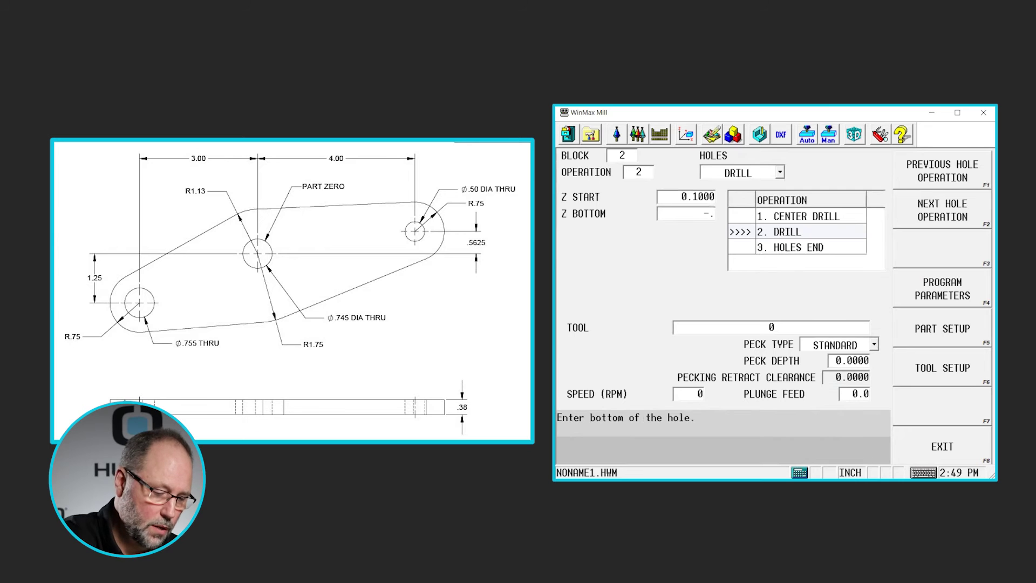
{"action": "type", "text": "."}
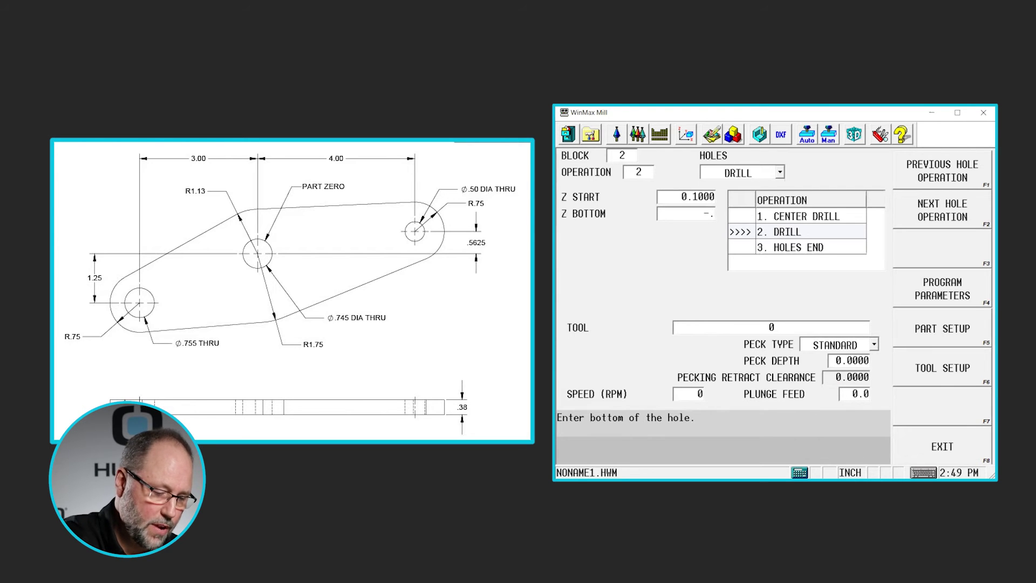
{"action": "type", "text": "425"}
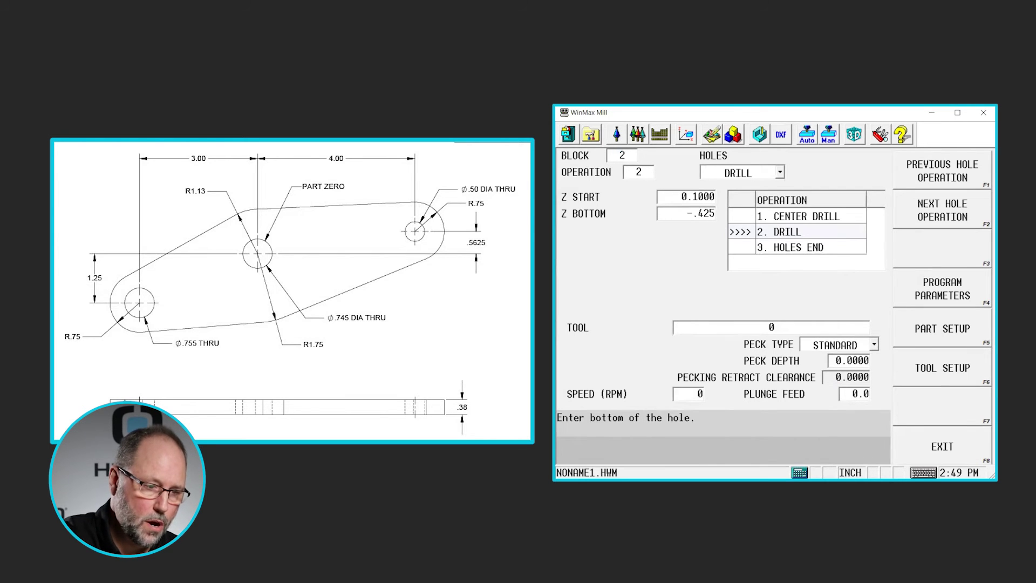
{"action": "key", "text": "Return"}
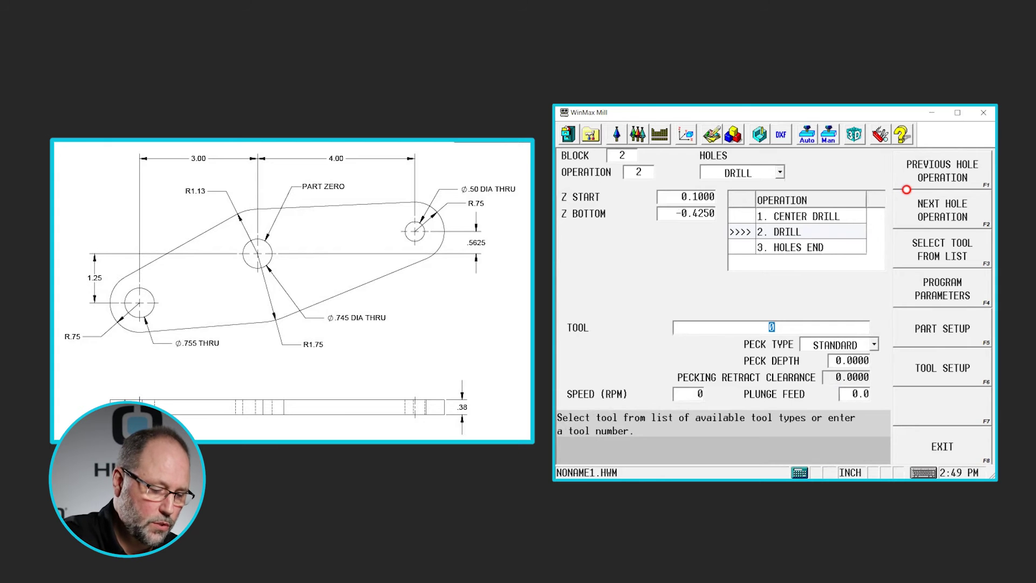
{"action": "type", "text": "2"}
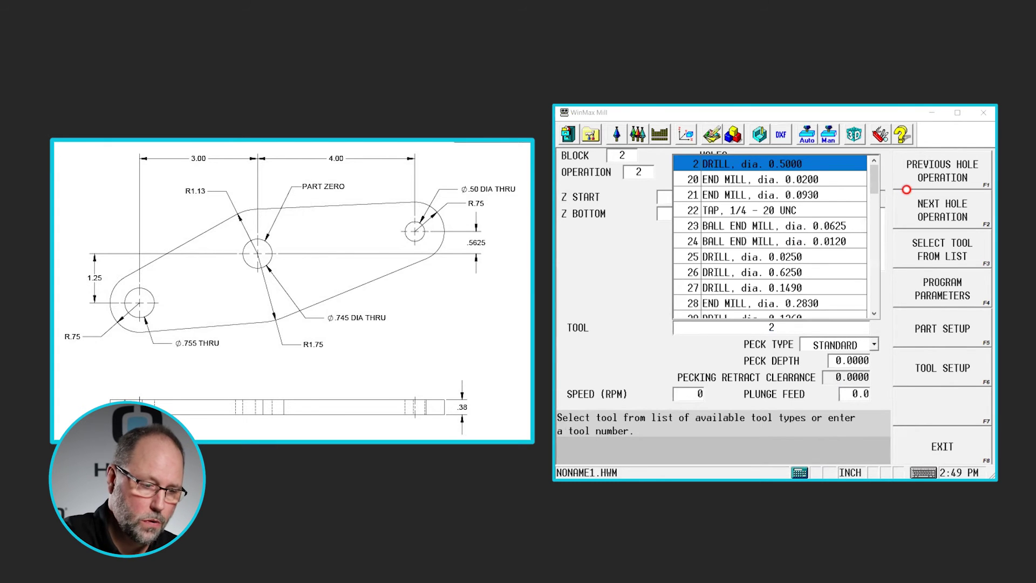
{"action": "key", "text": "Return"}
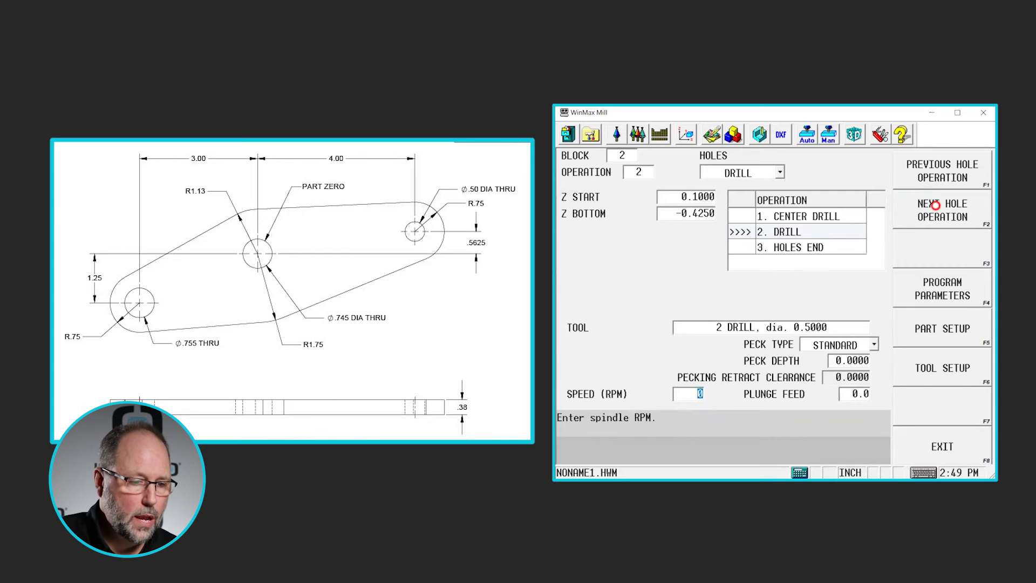
{"action": "left_click", "coordinate": [940, 208]}
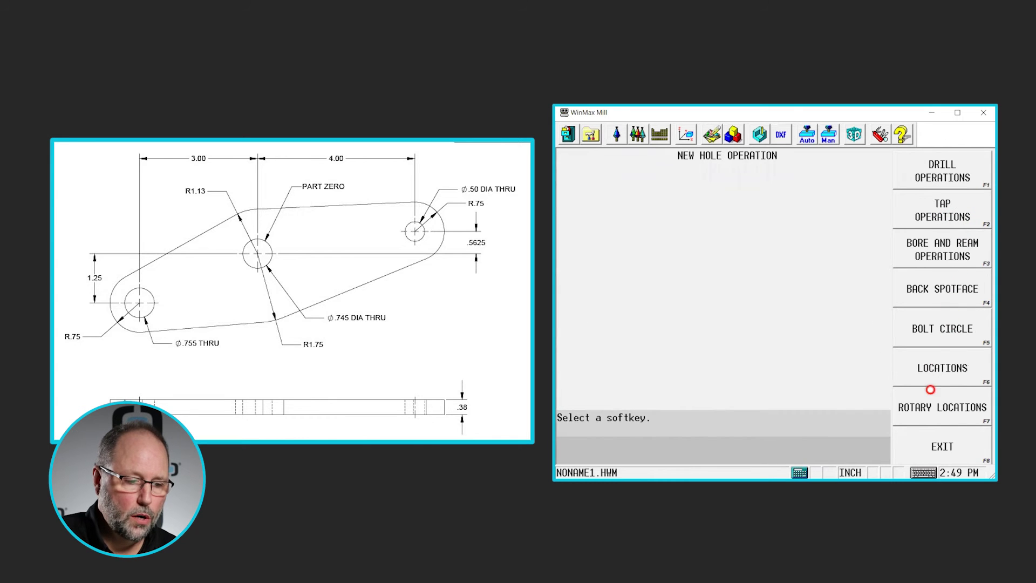
Step: Enter the first hole location at X 4, Y 0.5625
{"action": "left_click", "coordinate": [942, 372]}
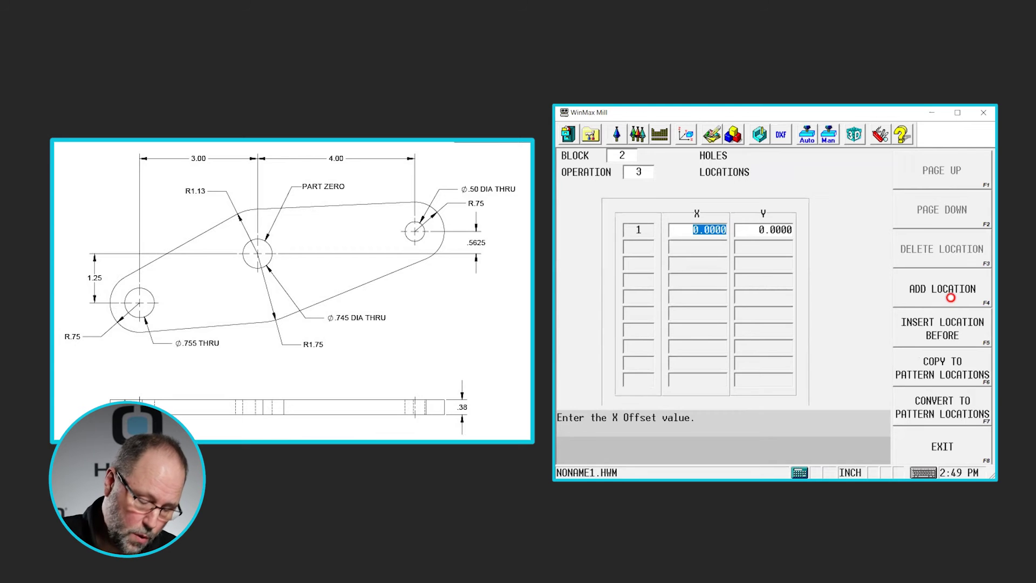
{"action": "type", "text": "4"}
{"action": "key", "text": "Return"}
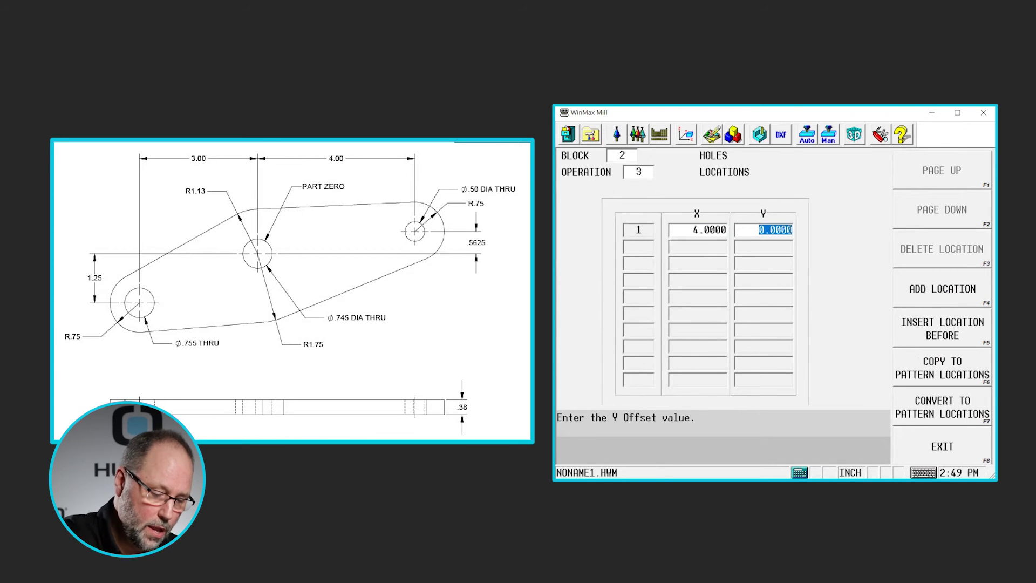
{"action": "type", "text": ".56"}
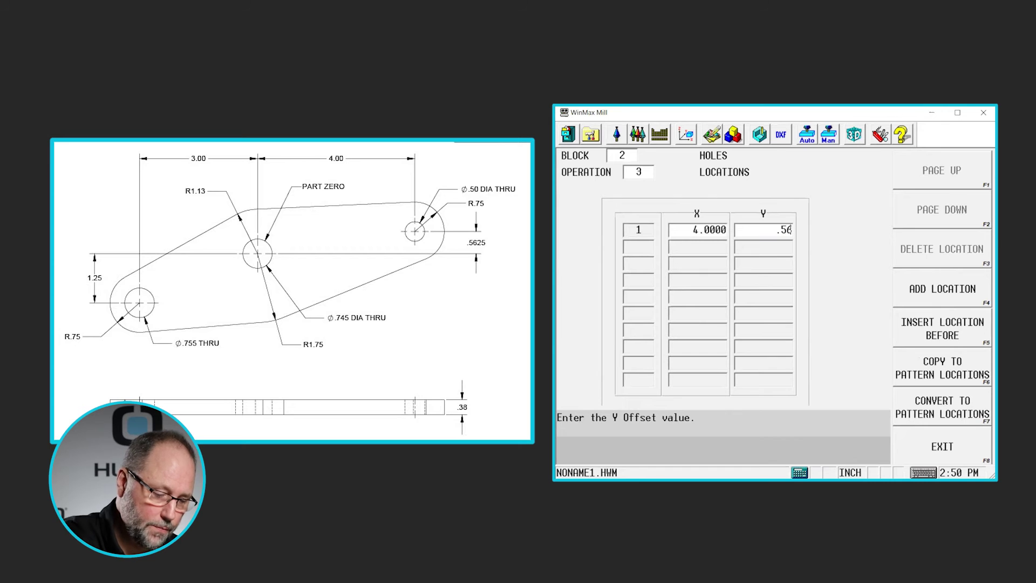
{"action": "type", "text": "25"}
{"action": "left_click", "coordinate": [951, 298]}
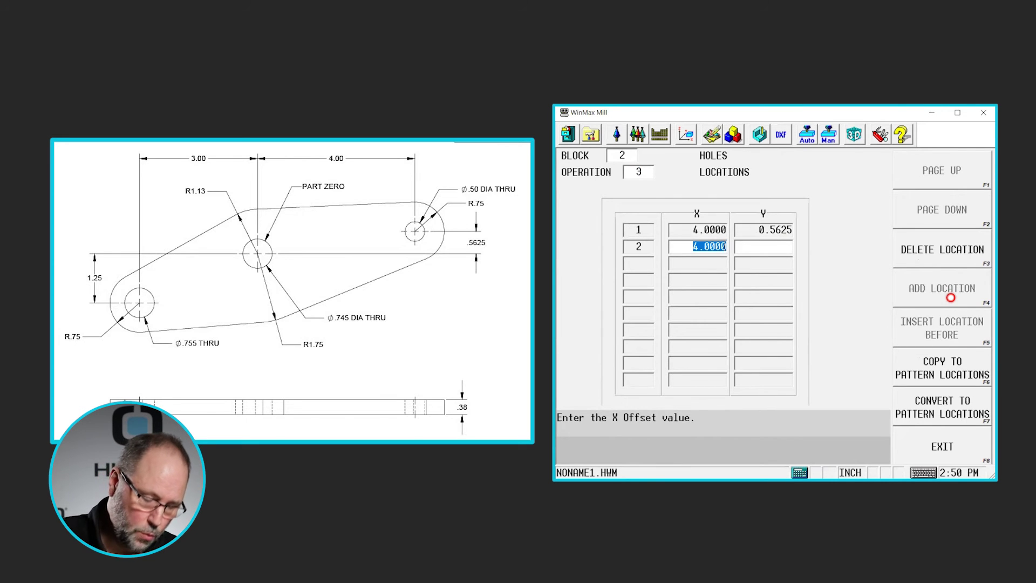
Step: Add the second and third hole locations at (0, 0) and (-3, -1.25)
{"action": "type", "text": "0"}
{"action": "key", "text": "Return"}
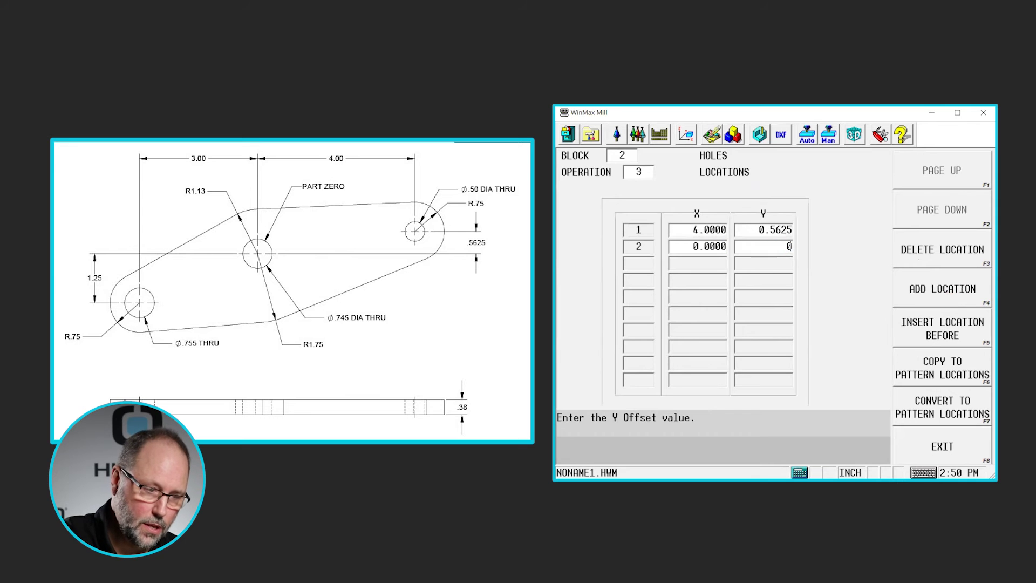
{"action": "type", "text": "0"}
{"action": "left_click", "coordinate": [951, 297]}
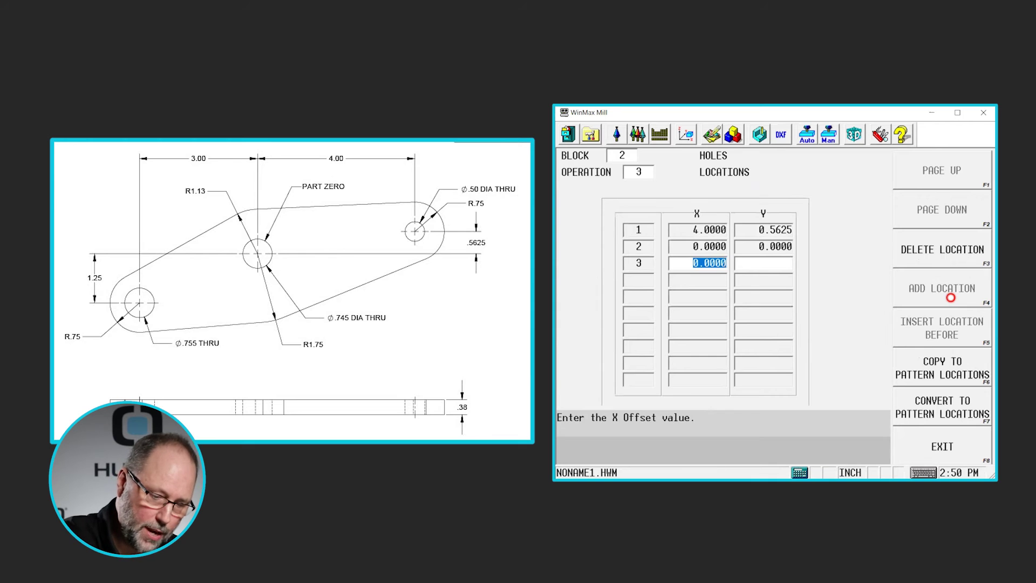
{"action": "type", "text": "-3"}
{"action": "key", "text": "Return"}
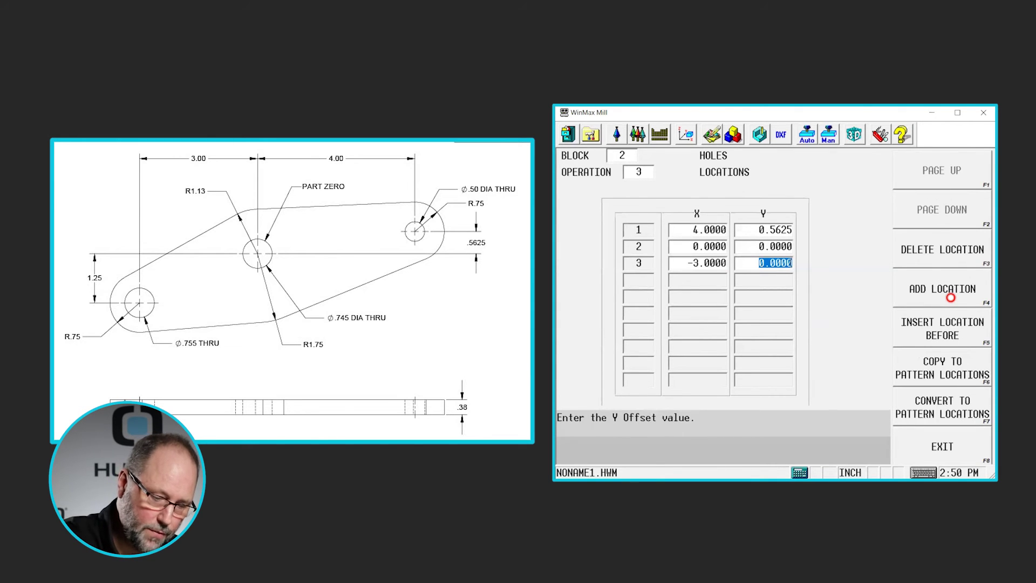
{"action": "type", "text": "-1."}
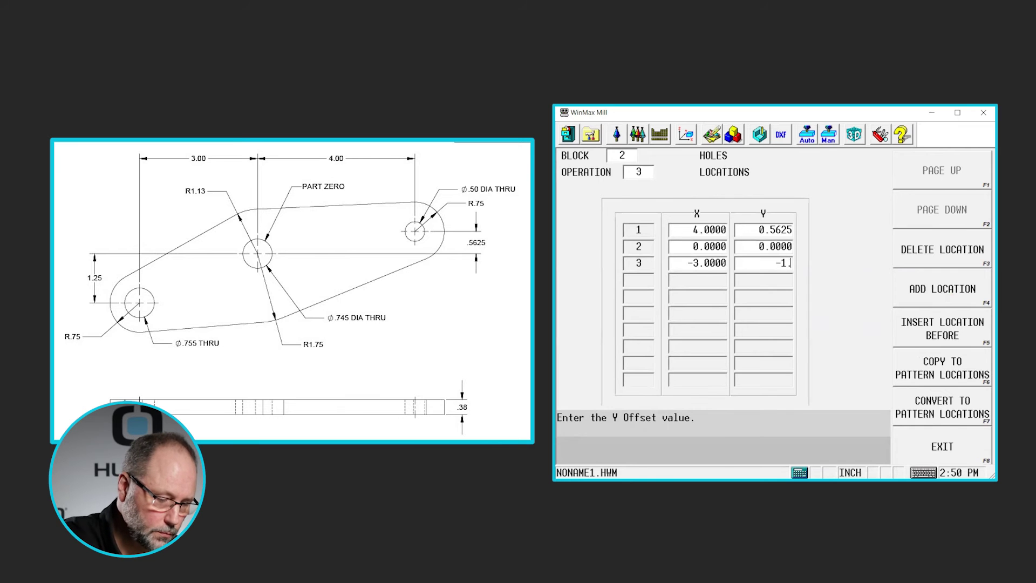
{"action": "type", "text": "25"}
{"action": "left_click", "coordinate": [951, 297]}
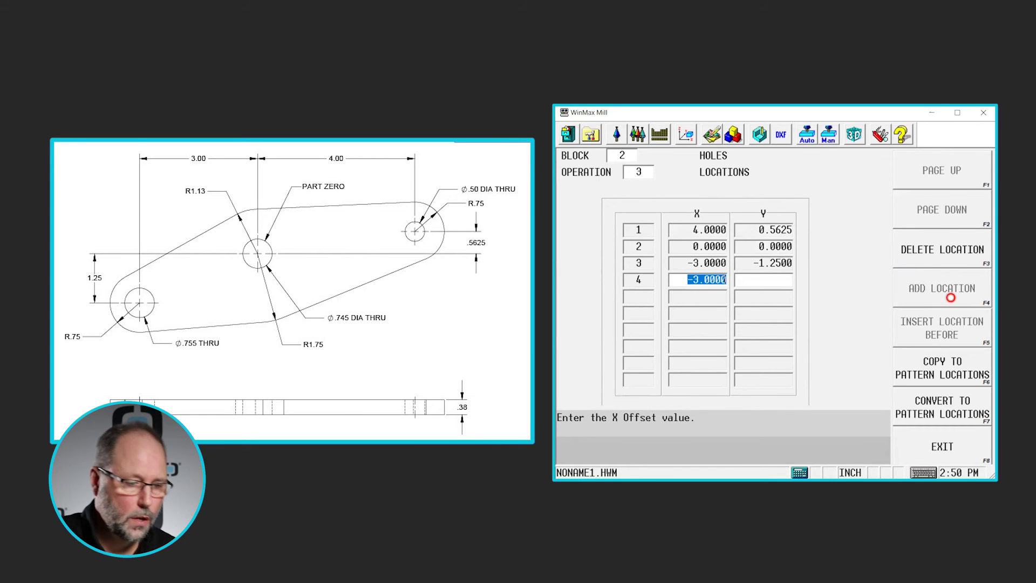
{"action": "left_click", "coordinate": [966, 420]}
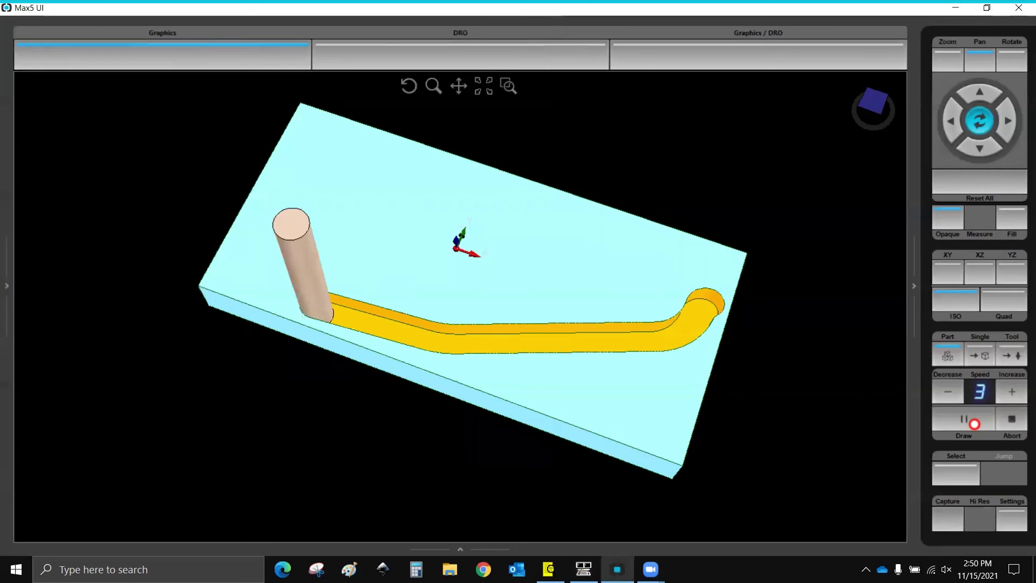
Step: Orbit the simulated 3D part to inspect the profile groove and drilled holes
{"action": "left_click_drag", "start_coordinate": [655, 347], "coordinate": [573, 335]}
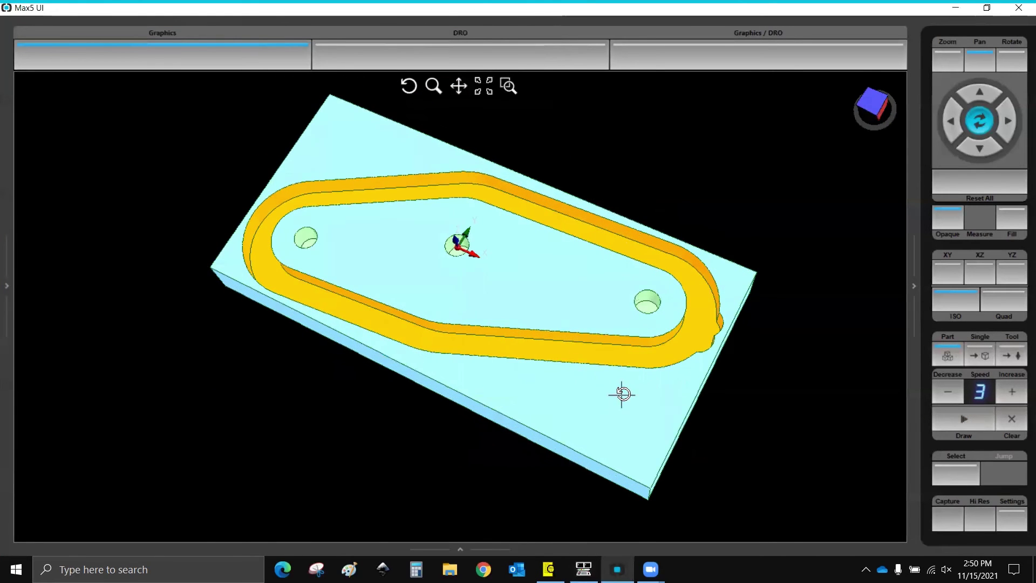
{"action": "left_click_drag", "start_coordinate": [619, 393], "coordinate": [426, 341]}
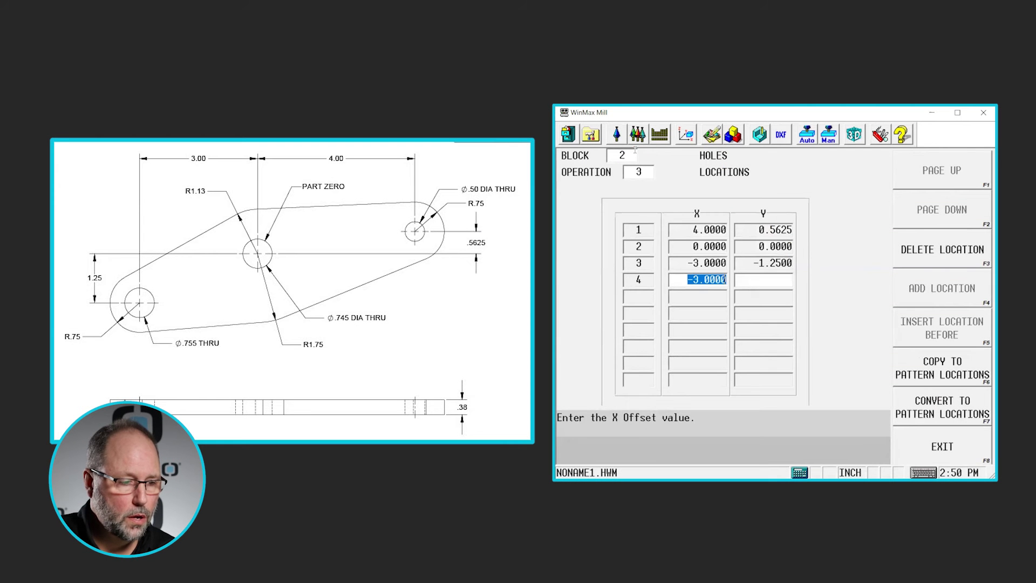
{"action": "left_click", "coordinate": [637, 158]}
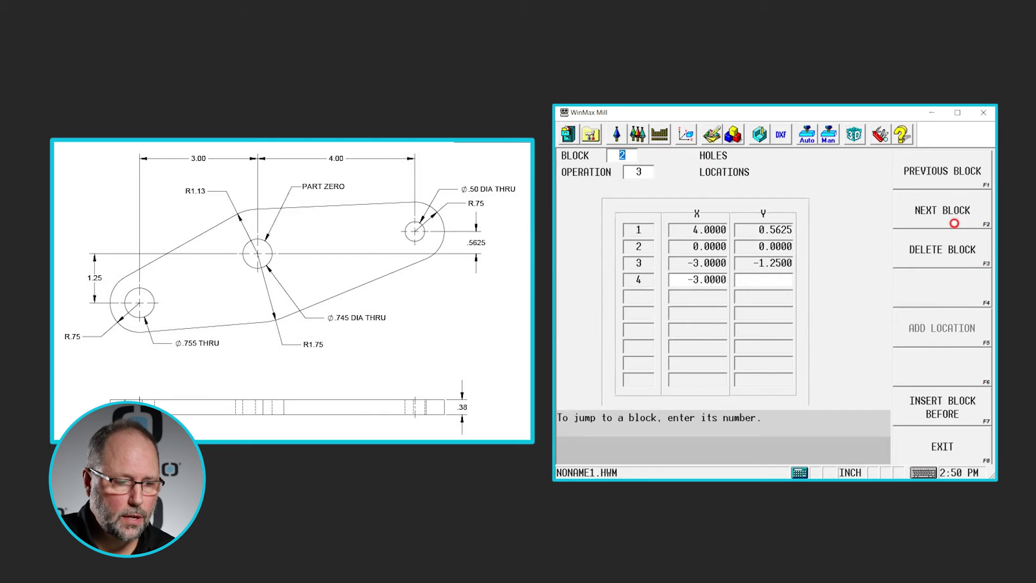
Step: Add circle-mill block 3 with radius .745/2, giving 0.3725
{"action": "left_click", "coordinate": [949, 213]}
{"action": "left_click", "coordinate": [949, 249]}
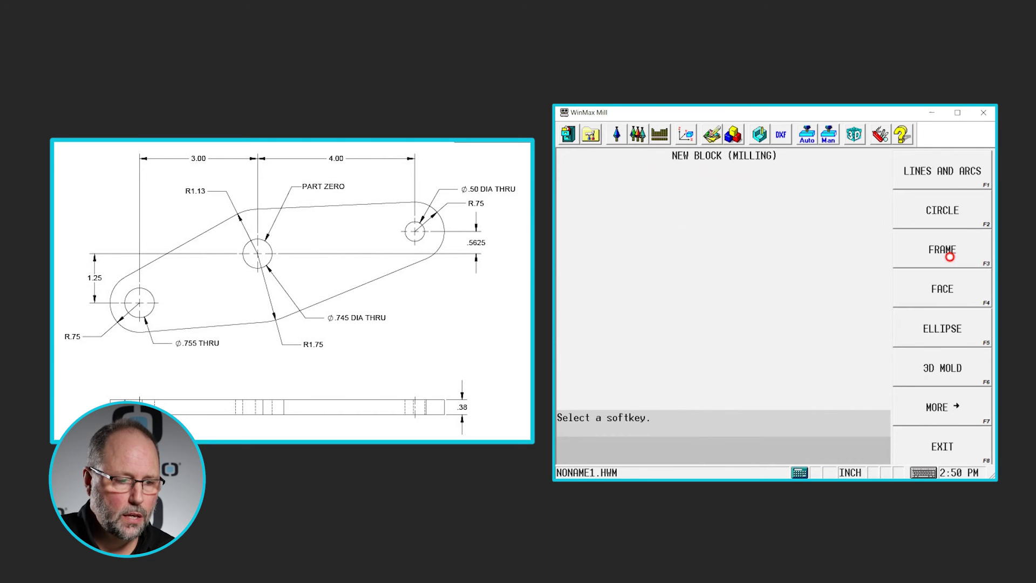
{"action": "left_click", "coordinate": [945, 209]}
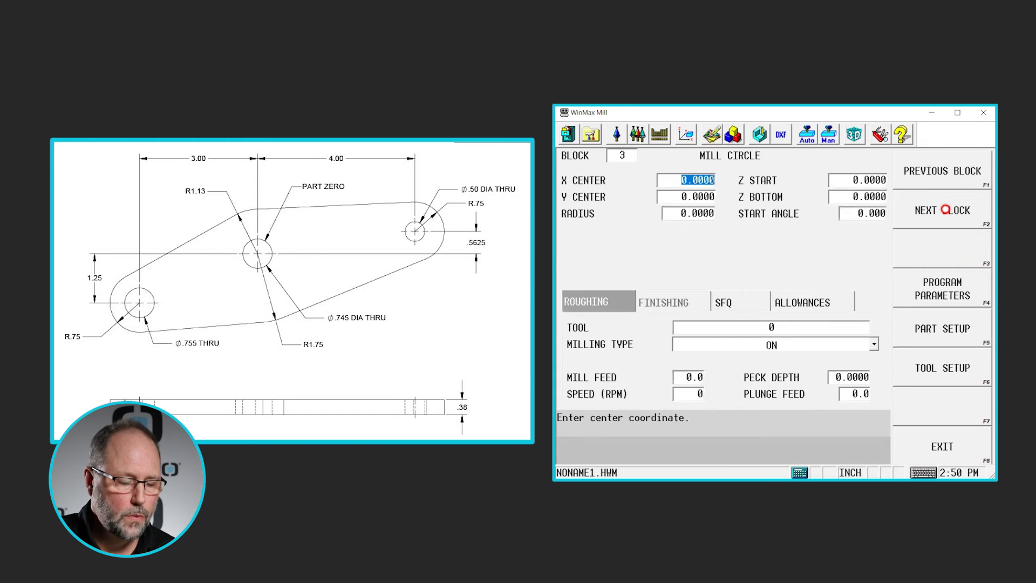
{"action": "key", "text": "Return"}
{"action": "key", "text": "Return"}
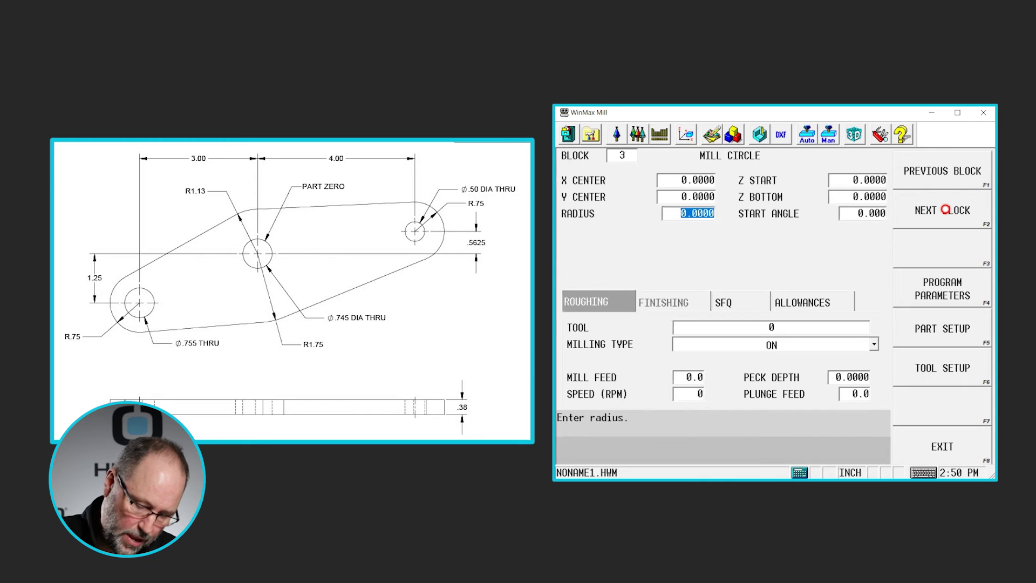
{"action": "type", "text": "."}
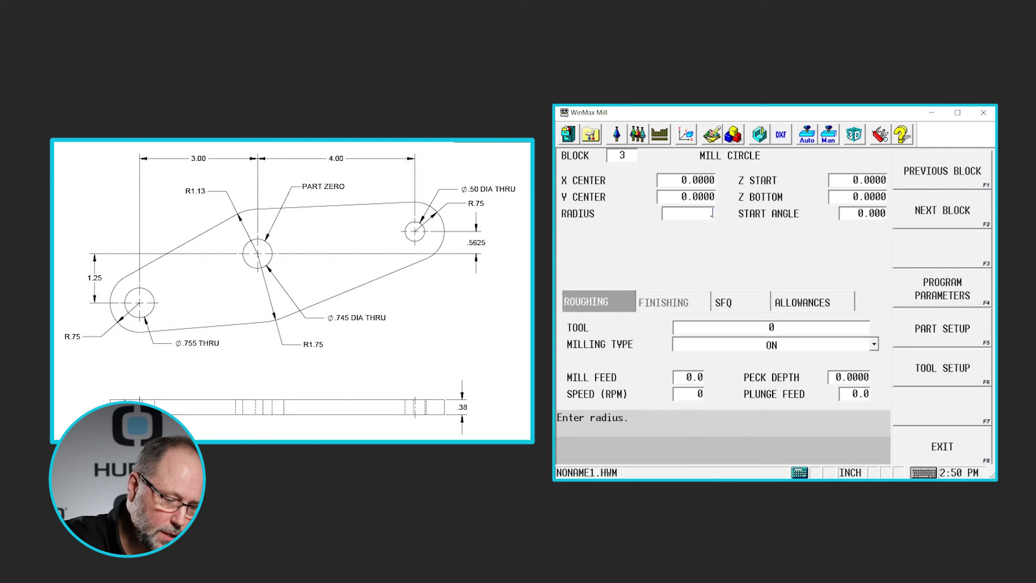
{"action": "type", "text": "7"}
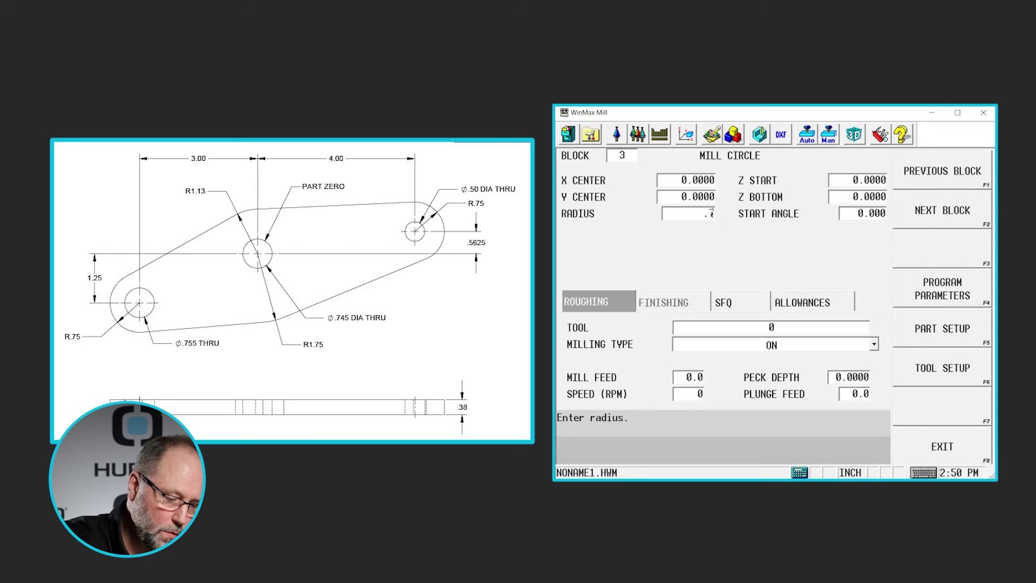
{"action": "type", "text": "45"}
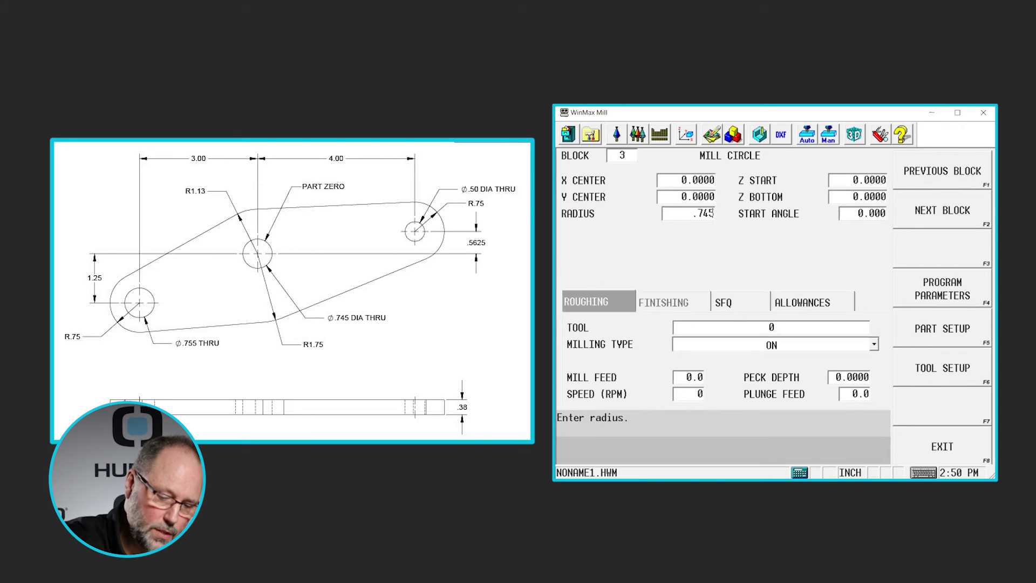
{"action": "key", "text": "Return"}
{"action": "type", "text": "/2"}
{"action": "key", "text": "Return"}
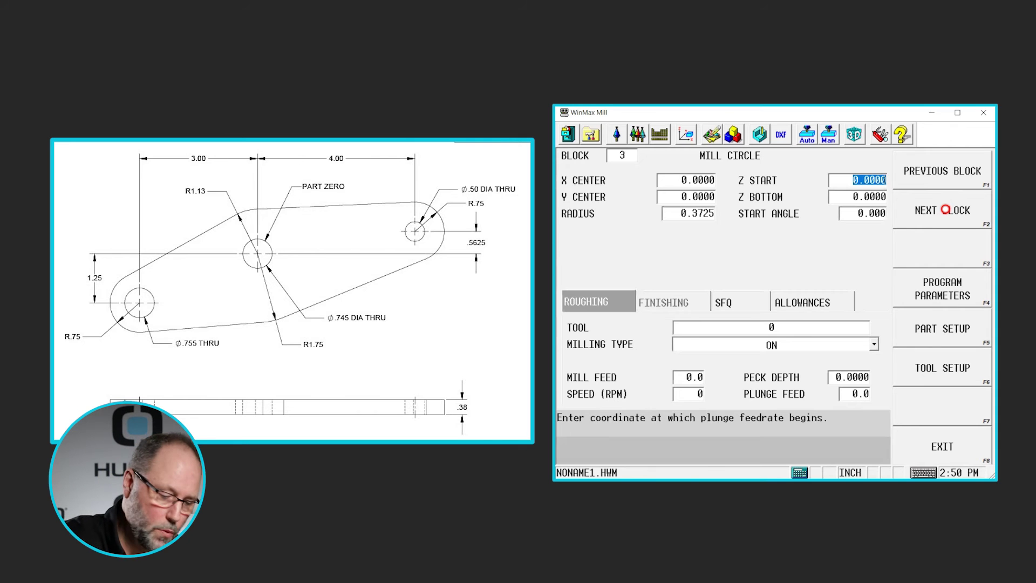
Step: Set block 3's Z start to 0.1 and Z bottom to -0.4
{"action": "type", "text": ".1"}
{"action": "key", "text": "Return"}
{"action": "type", "text": "-."}
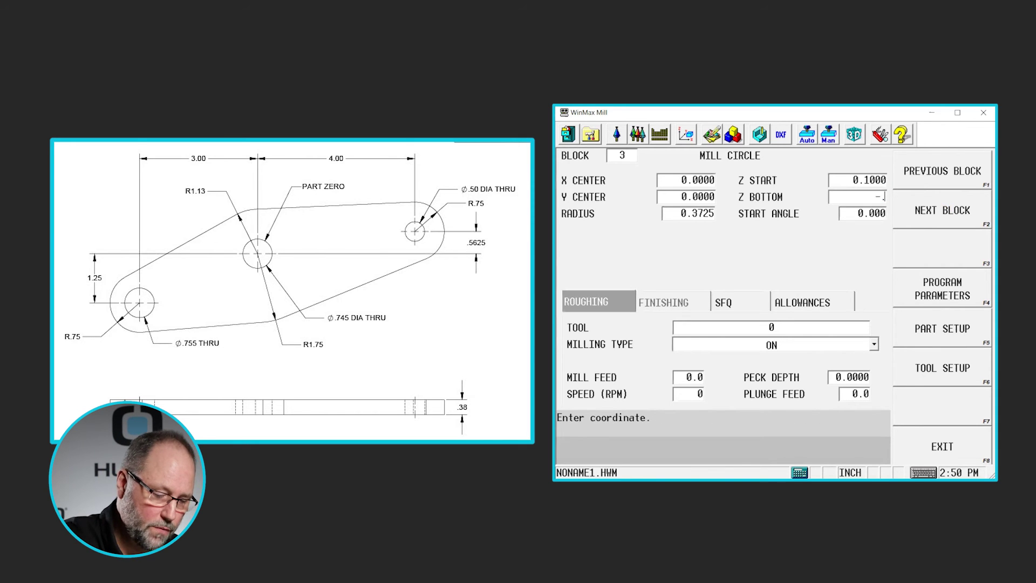
{"action": "type", "text": "4"}
{"action": "key", "text": "Return"}
{"action": "key", "text": "Return"}
{"action": "key", "text": "Return"}
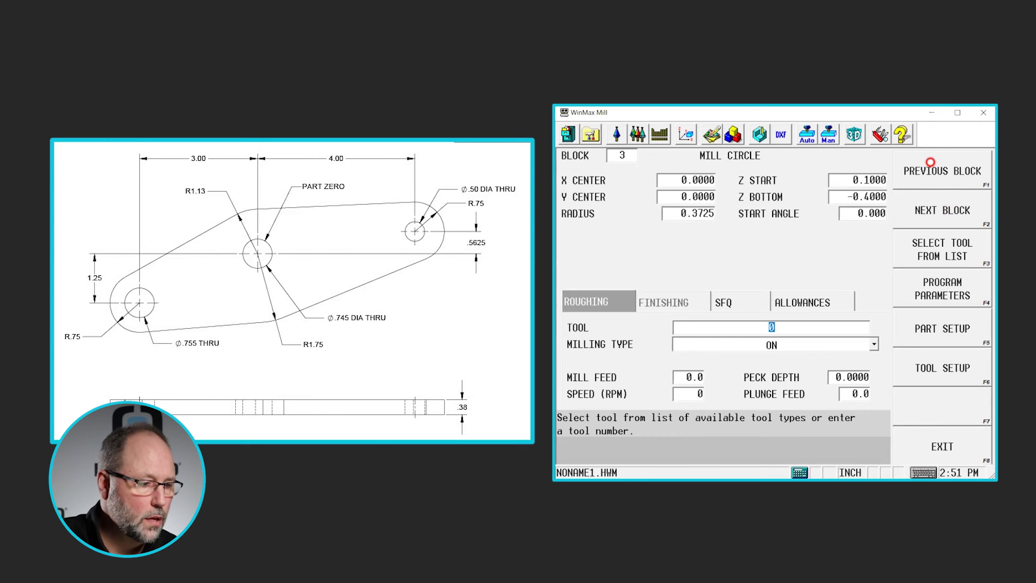
{"action": "left_click", "coordinate": [923, 245]}
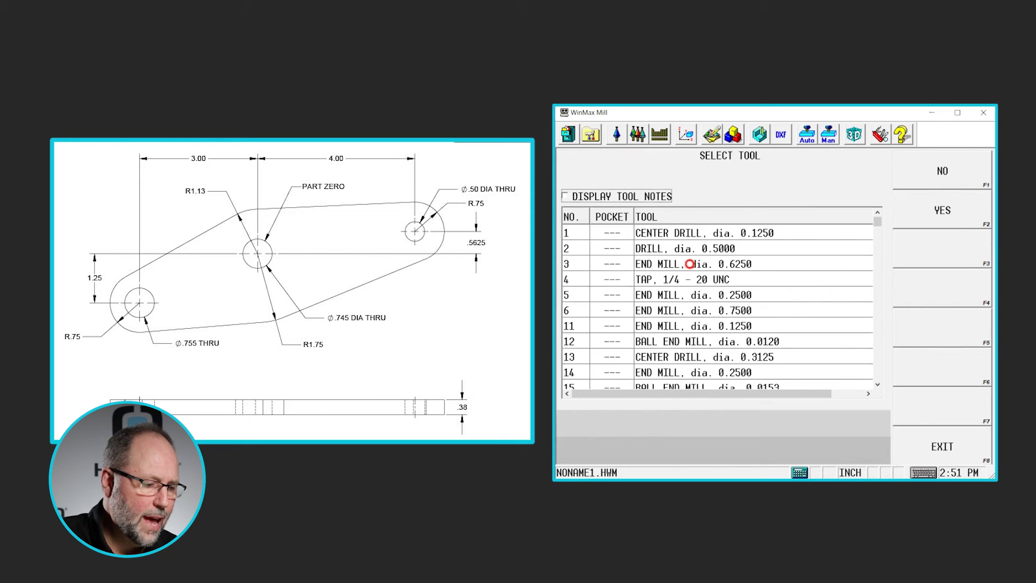
Step: Assign tool 92, the 0.5000 end mill, and set the milling type to outward pocket boundary
{"action": "scroll", "coordinate": [698, 278], "scroll_direction": "down", "scroll_amount": 15}
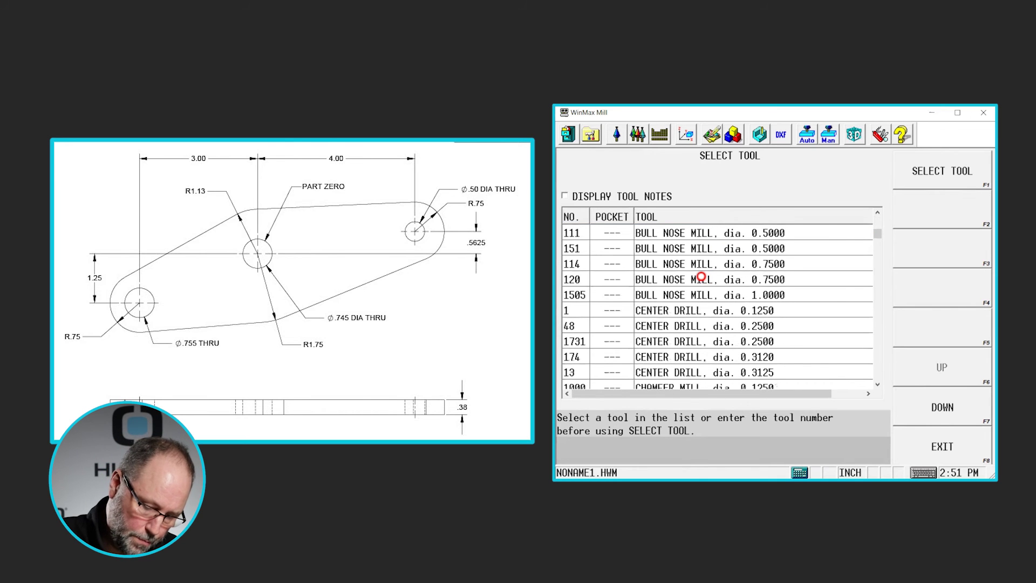
{"action": "scroll", "coordinate": [701, 277], "scroll_direction": "down", "scroll_amount": 5}
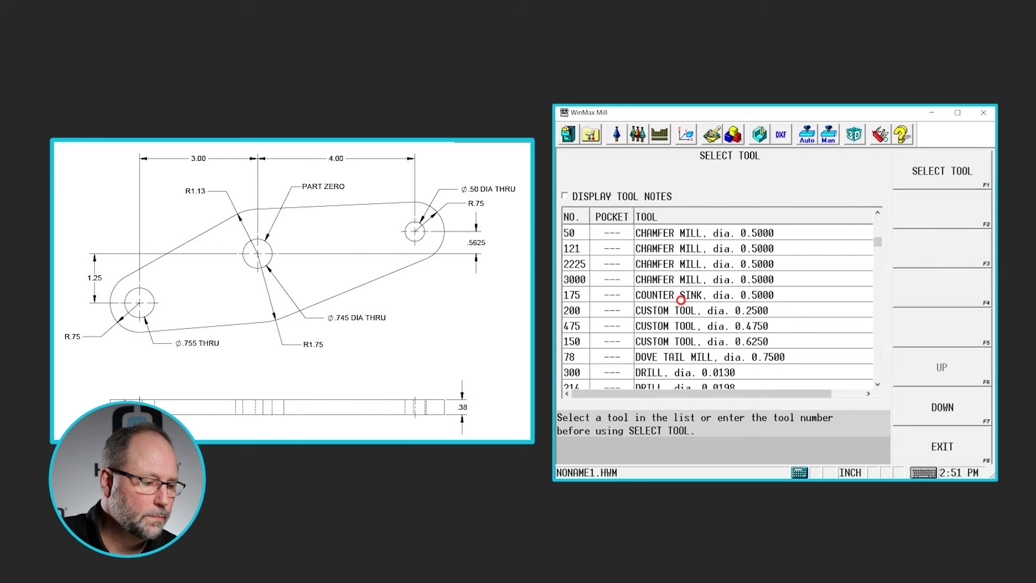
{"action": "scroll", "coordinate": [682, 278], "scroll_direction": "down", "scroll_amount": 12}
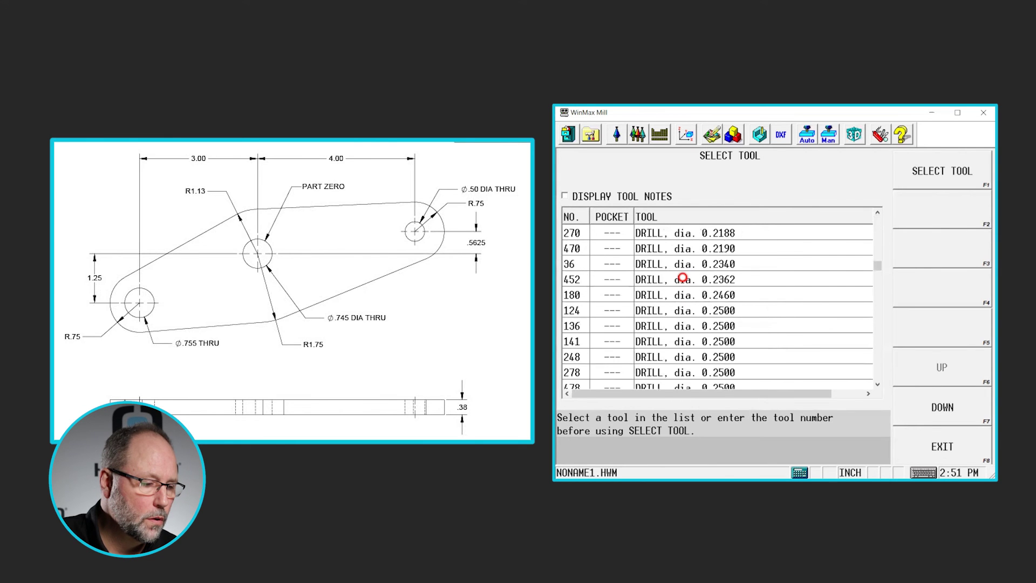
{"action": "scroll", "coordinate": [682, 277], "scroll_direction": "down", "scroll_amount": 12}
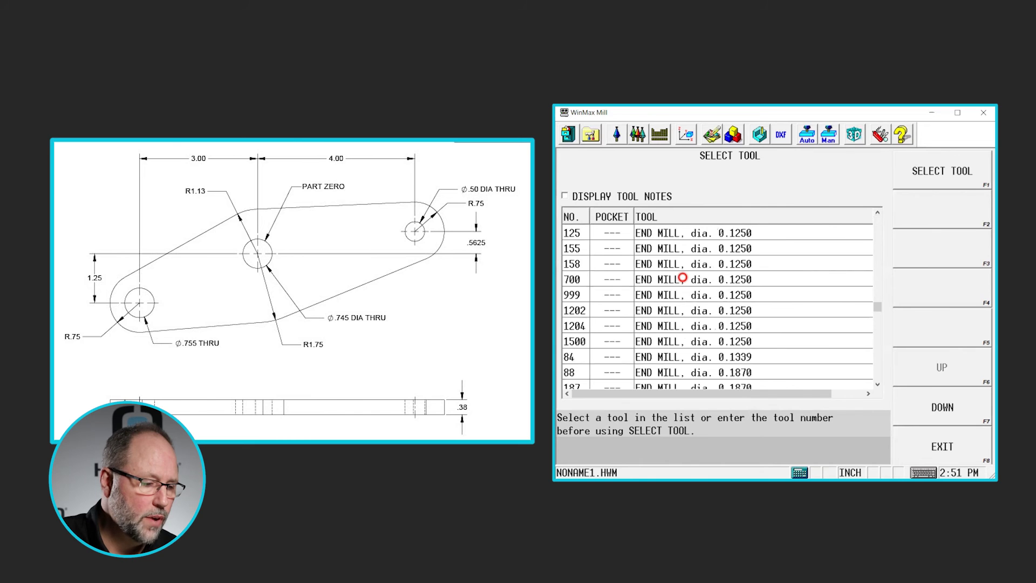
{"action": "scroll", "coordinate": [682, 277], "scroll_direction": "down", "scroll_amount": 3}
{"action": "double_click", "coordinate": [683, 292]}
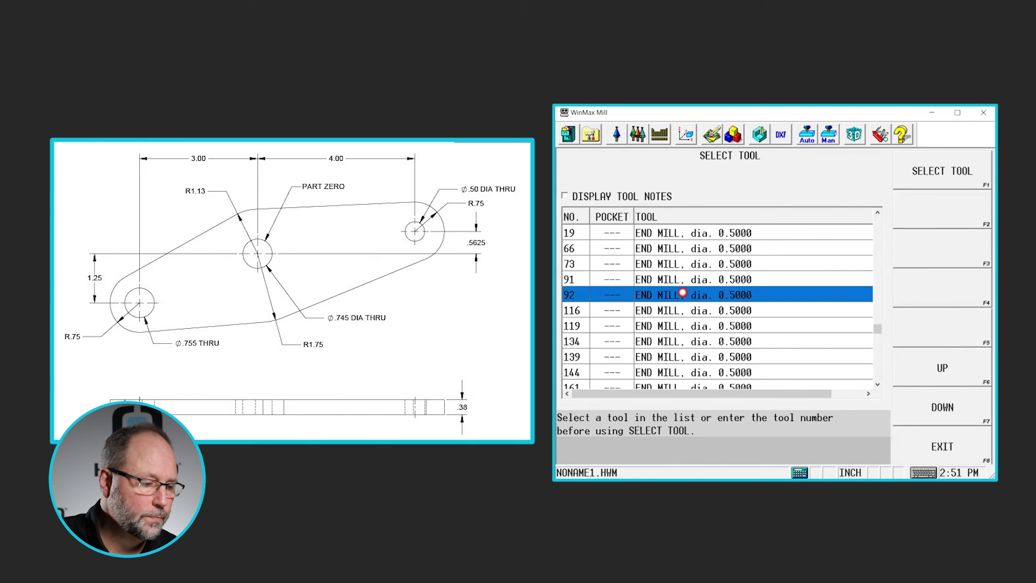
{"action": "left_click", "coordinate": [778, 348]}
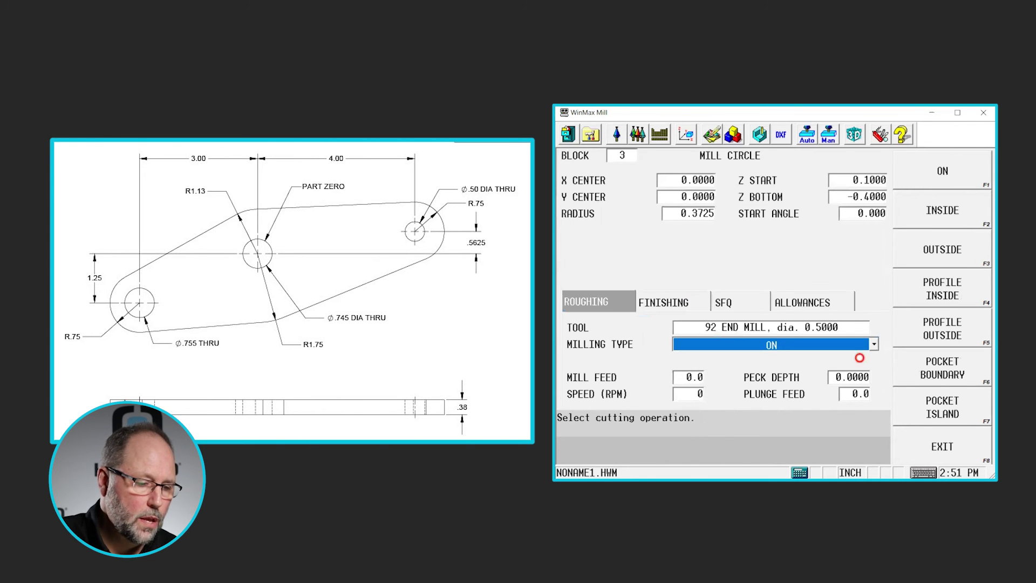
{"action": "left_click", "coordinate": [949, 372]}
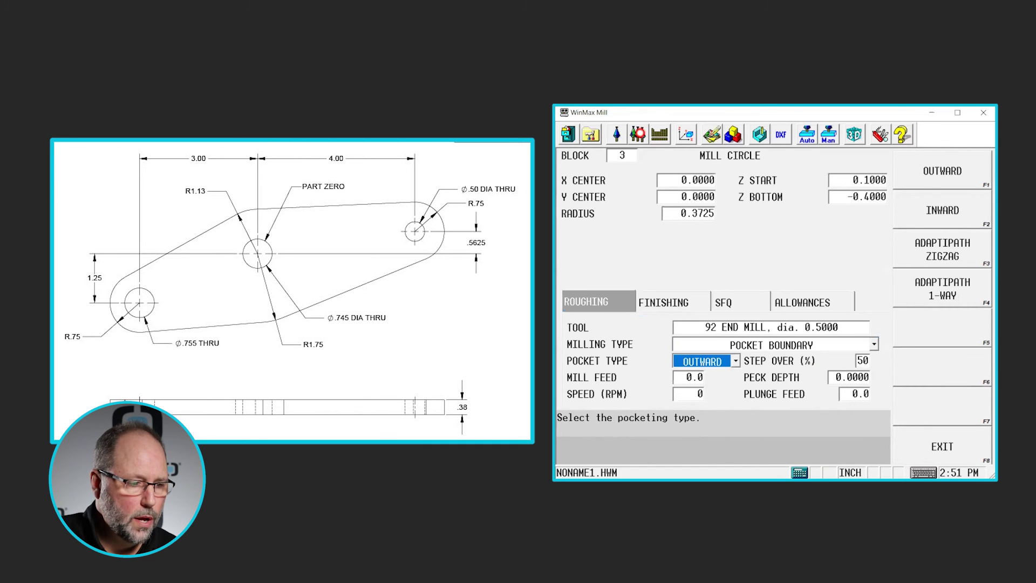
{"action": "left_click", "coordinate": [622, 156]}
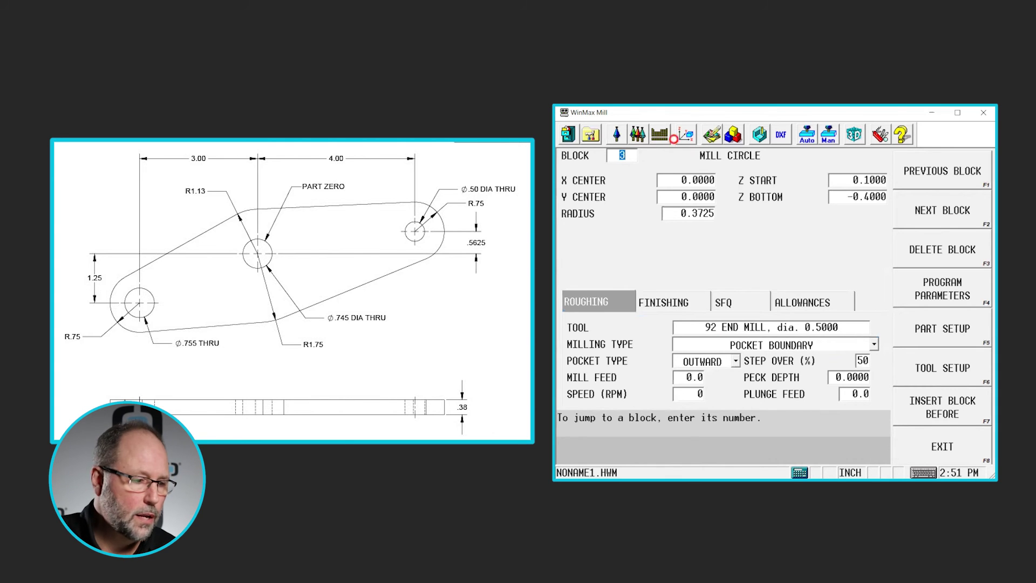
Step: Add circle-mill block 4 centred at X -3, Y -1.25
{"action": "left_click", "coordinate": [948, 218]}
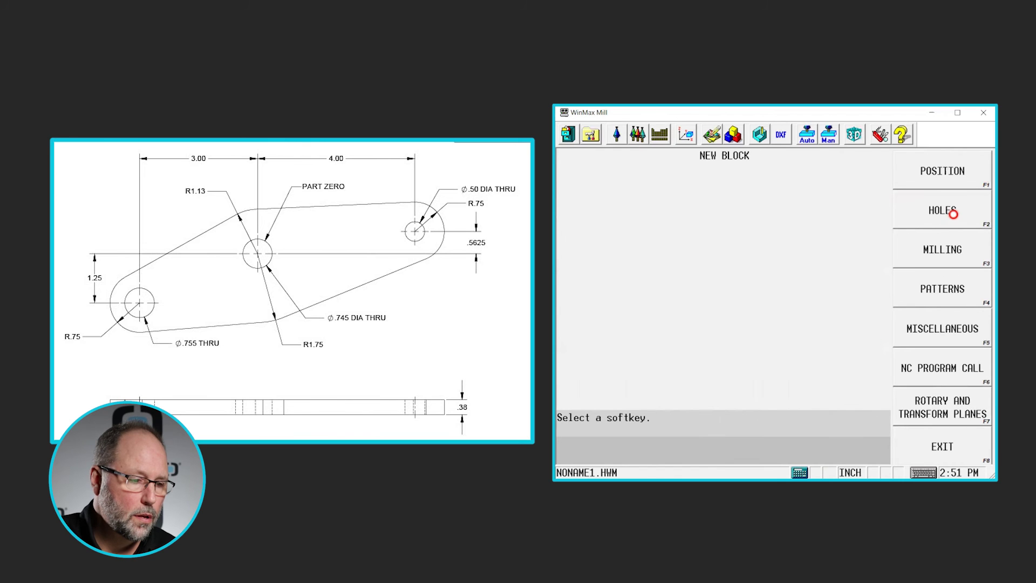
{"action": "left_click", "coordinate": [949, 244]}
{"action": "left_click", "coordinate": [954, 220]}
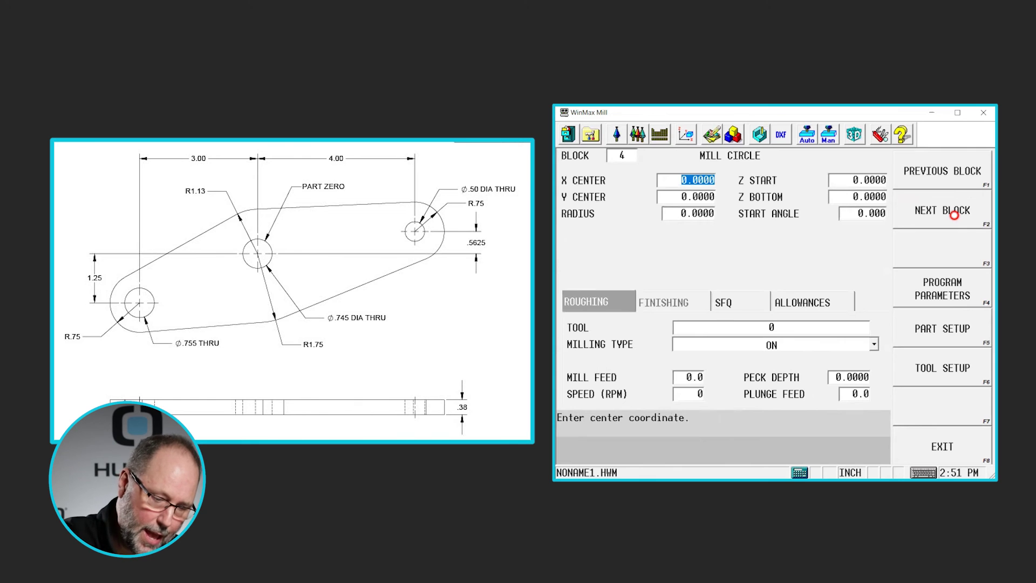
{"action": "type", "text": "-3"}
{"action": "key", "text": "Return"}
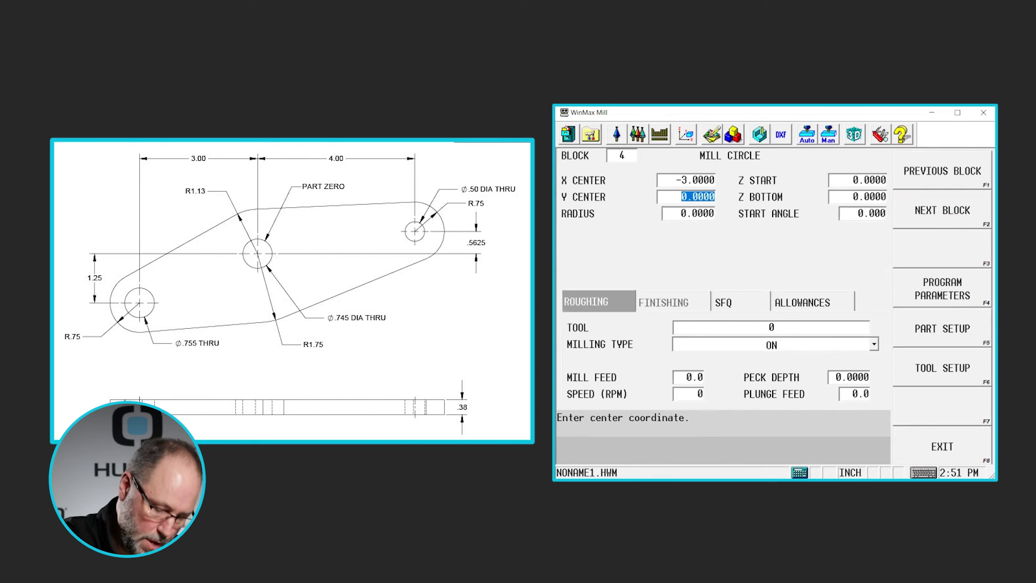
{"action": "type", "text": "-1"}
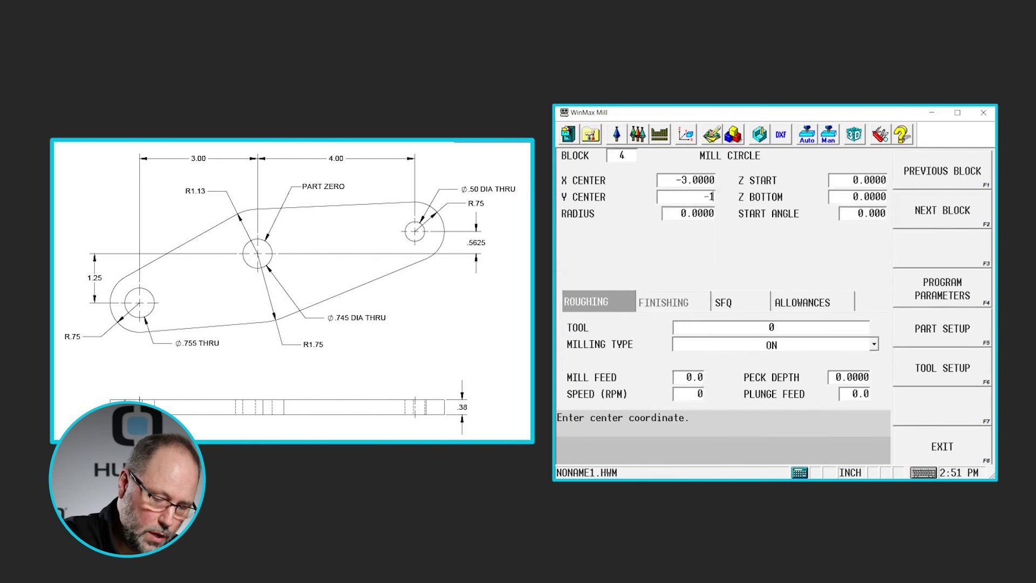
{"action": "type", "text": ".25"}
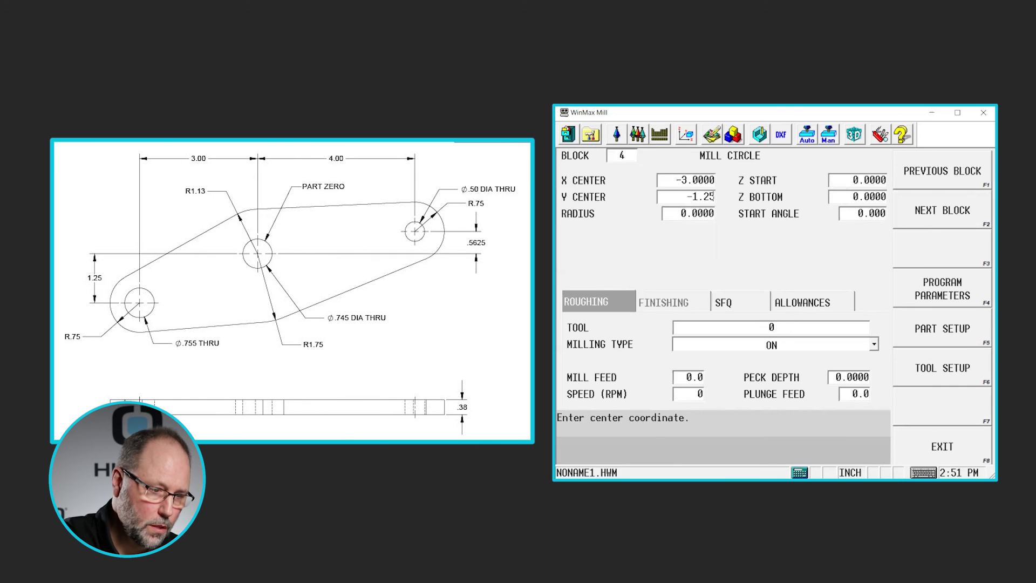
{"action": "key", "text": "Return"}
Step: Set block 4's Z start to 0.1 and Z bottom to -0.4
{"action": "key", "text": "Return"}
{"action": "type", "text": ".1"}
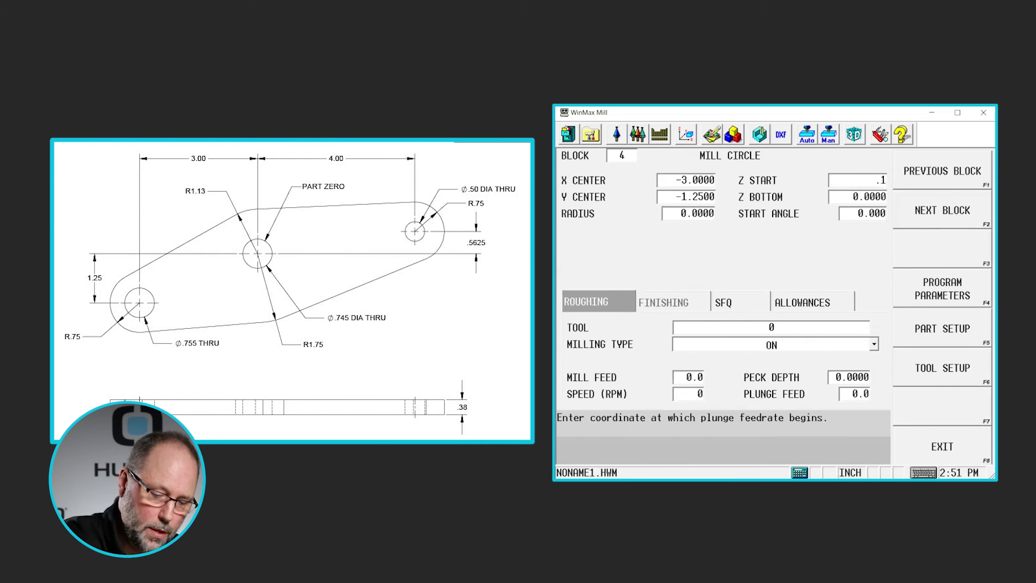
{"action": "key", "text": "Return"}
{"action": "type", "text": "-0"}
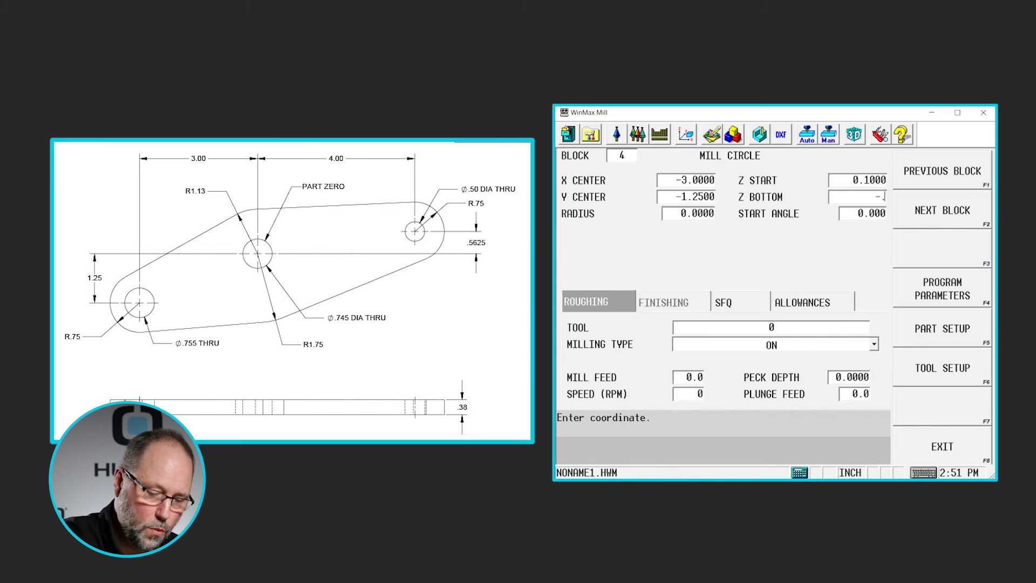
{"action": "type", "text": ".4"}
{"action": "key", "text": "Return"}
{"action": "key", "text": "Return"}
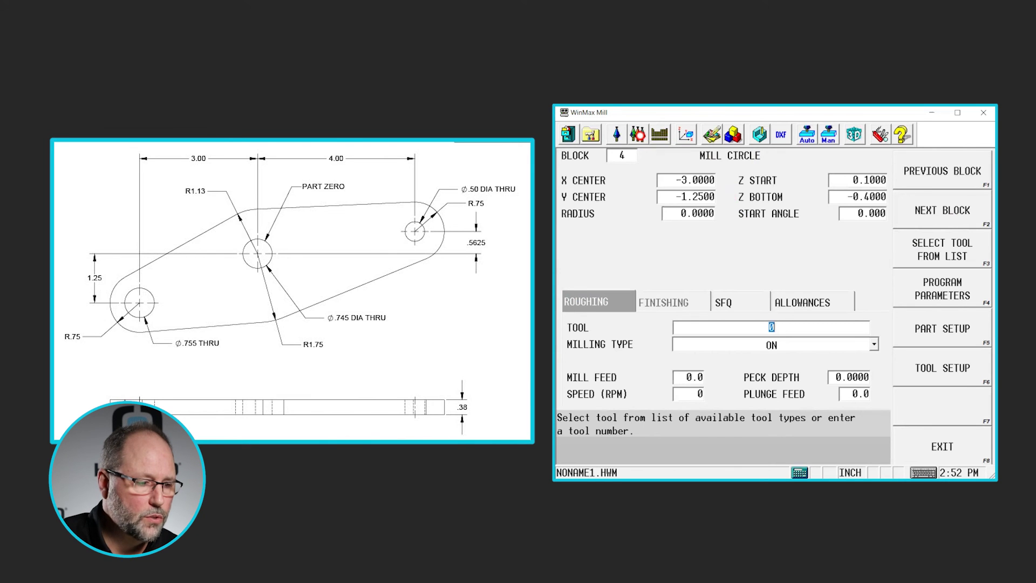
{"action": "left_click", "coordinate": [637, 133]}
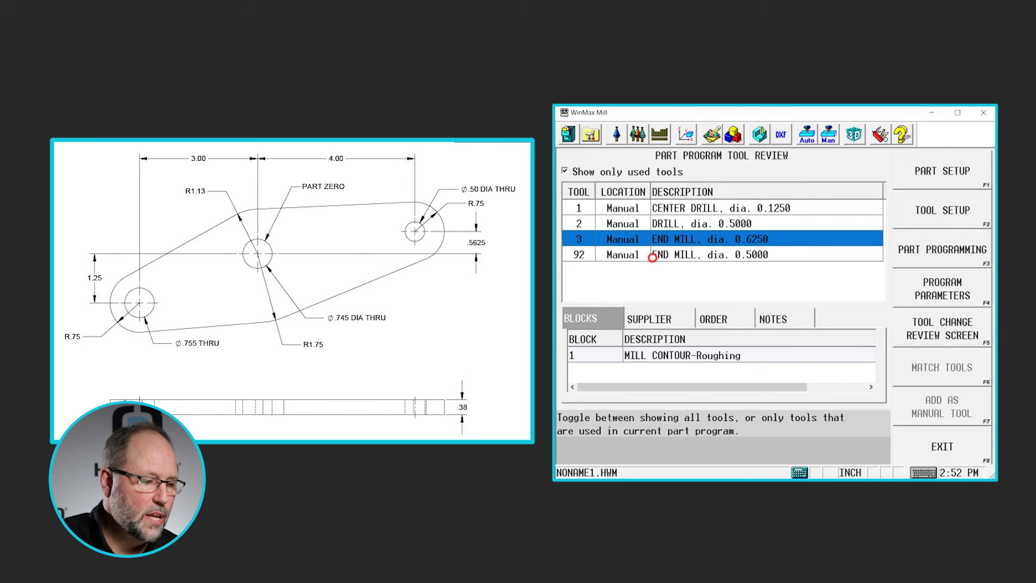
{"action": "left_click", "coordinate": [577, 255]}
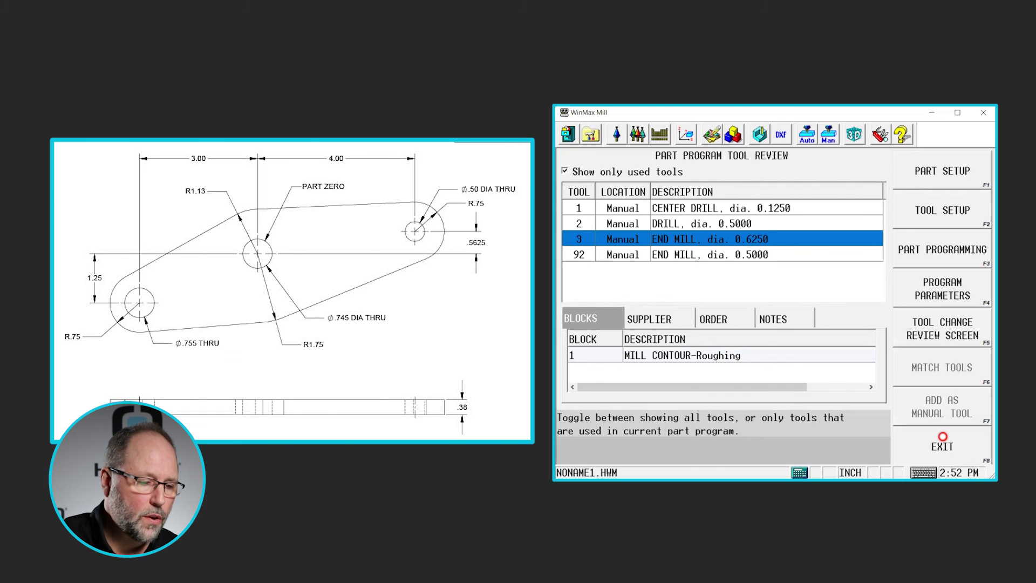
{"action": "left_click", "coordinate": [942, 438]}
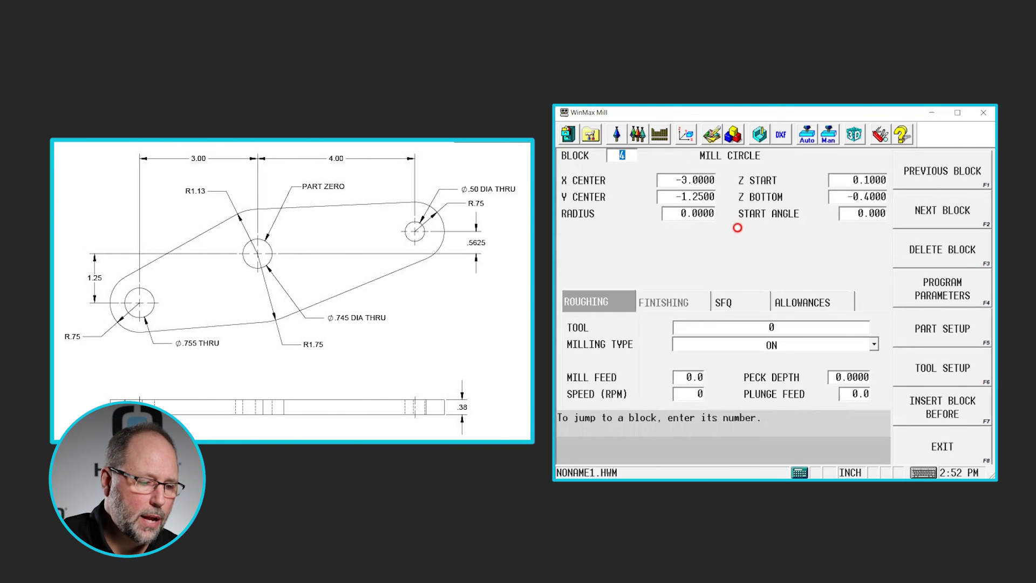
Step: Assign tool 92 with outward pocket boundary to block 4, then locate the zero-radius error
{"action": "left_click", "coordinate": [789, 329]}
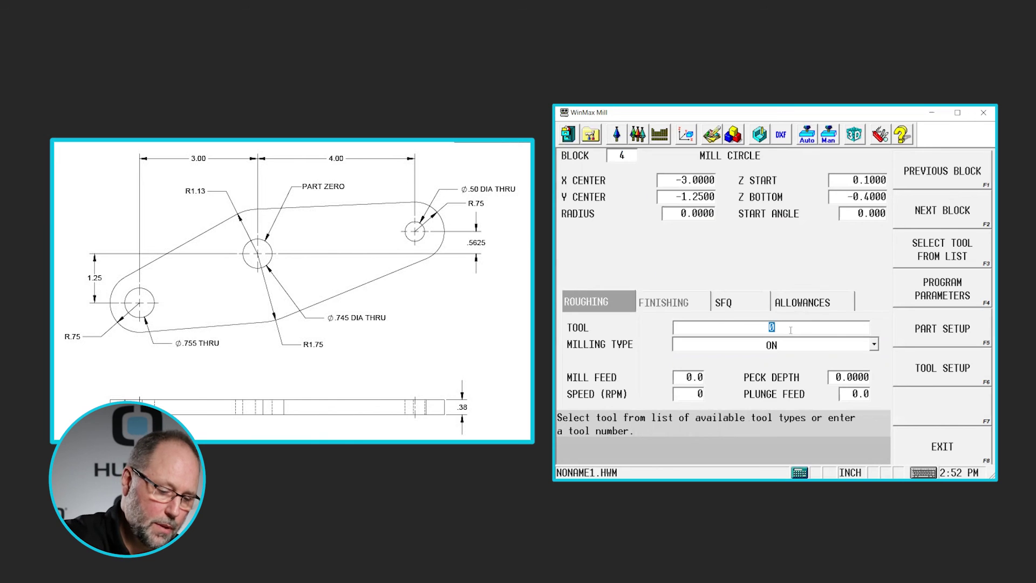
{"action": "type", "text": "92"}
{"action": "key", "text": "Return"}
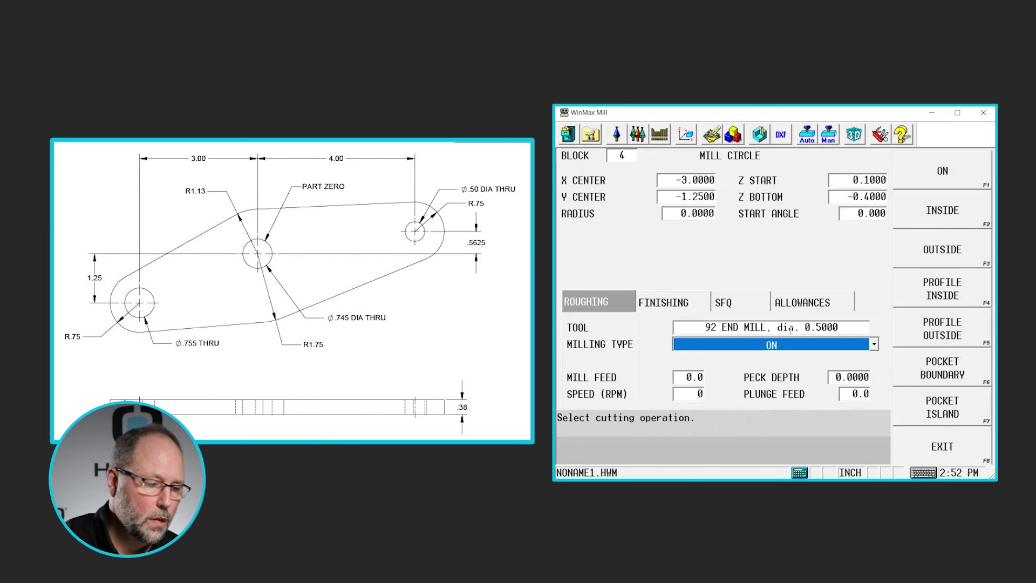
{"action": "left_click", "coordinate": [939, 371]}
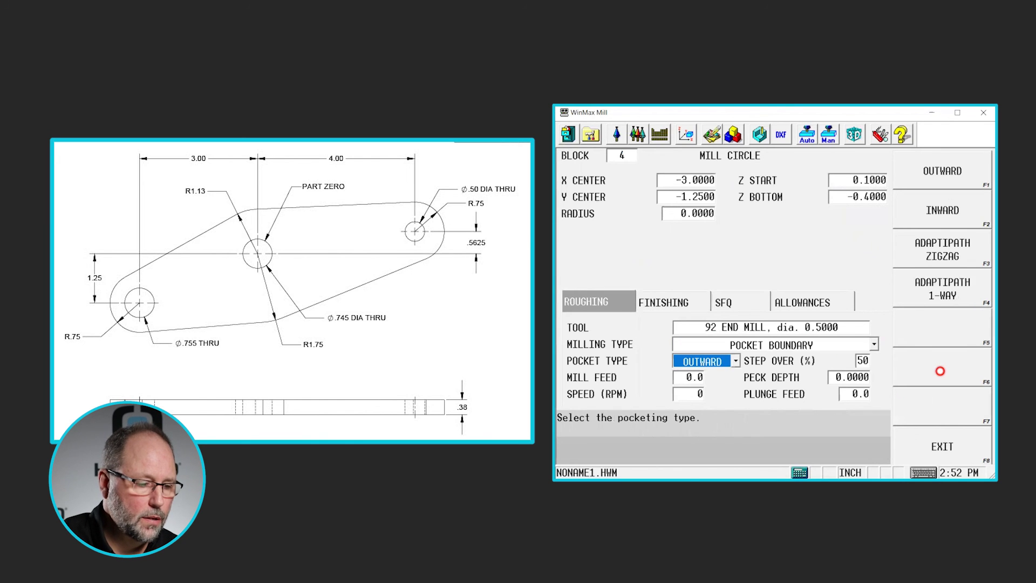
{"action": "key", "text": "Return"}
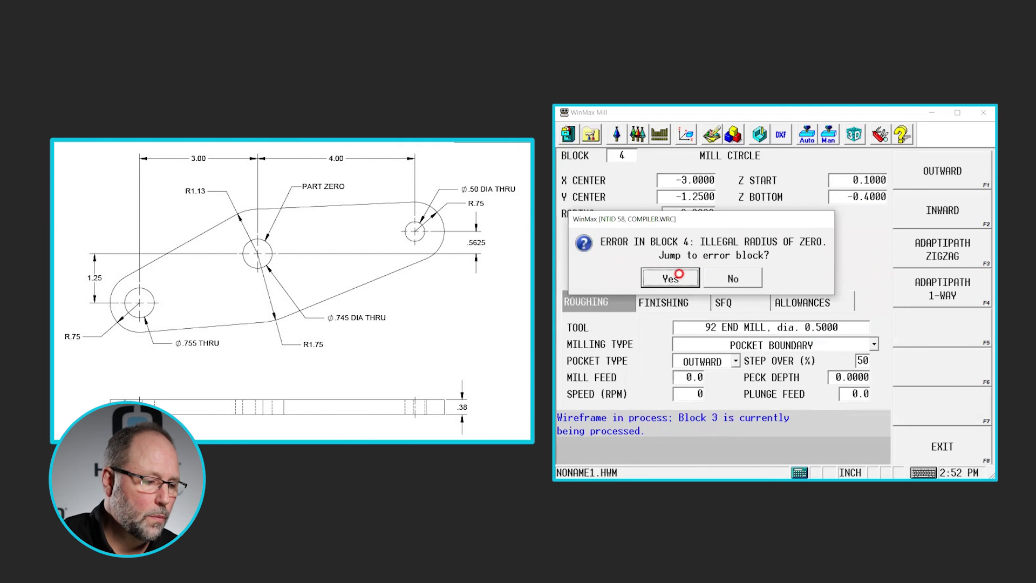
{"action": "left_click", "coordinate": [676, 277]}
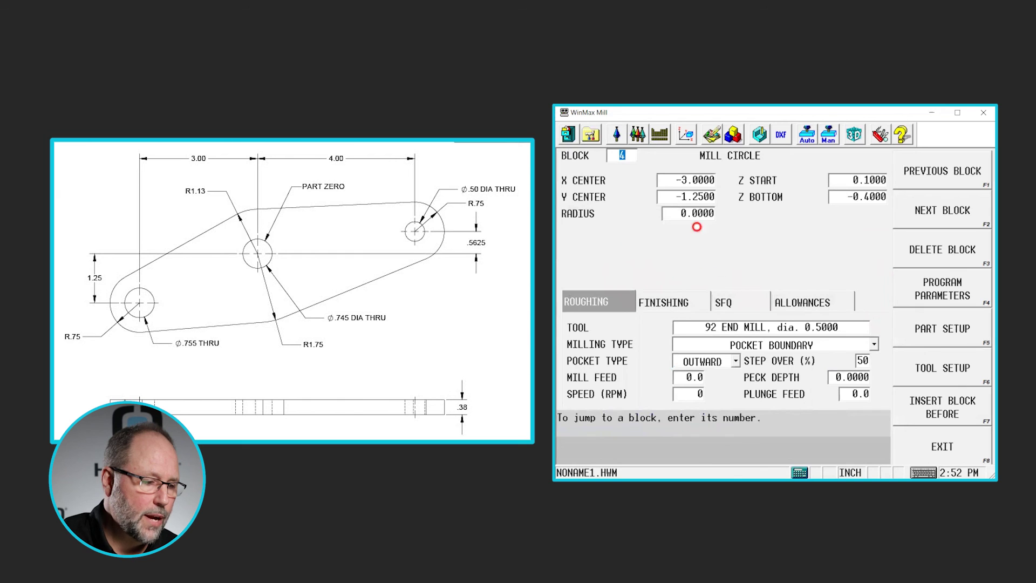
{"action": "left_click", "coordinate": [695, 215]}
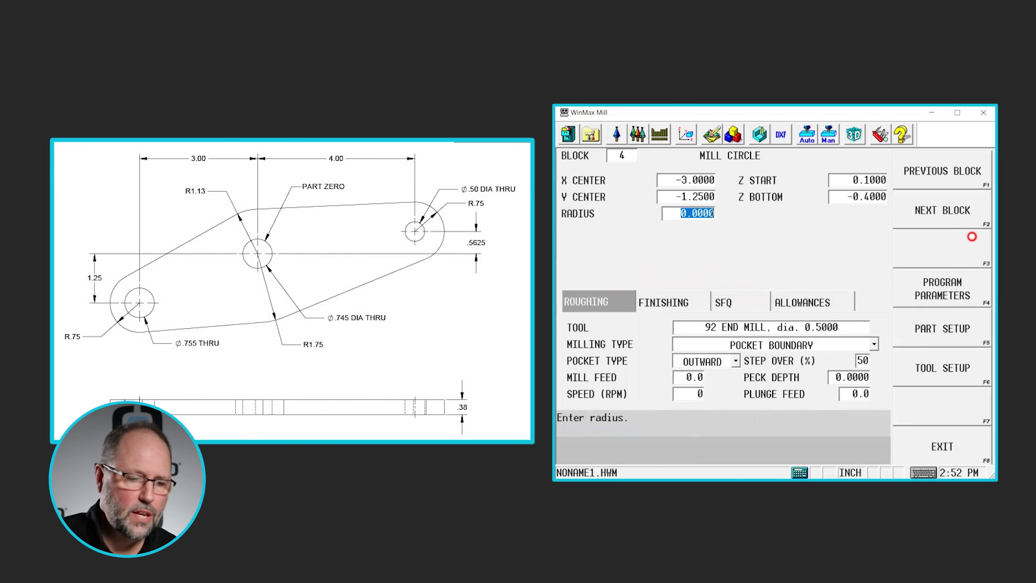
{"action": "key", "text": "ctrl+d"}
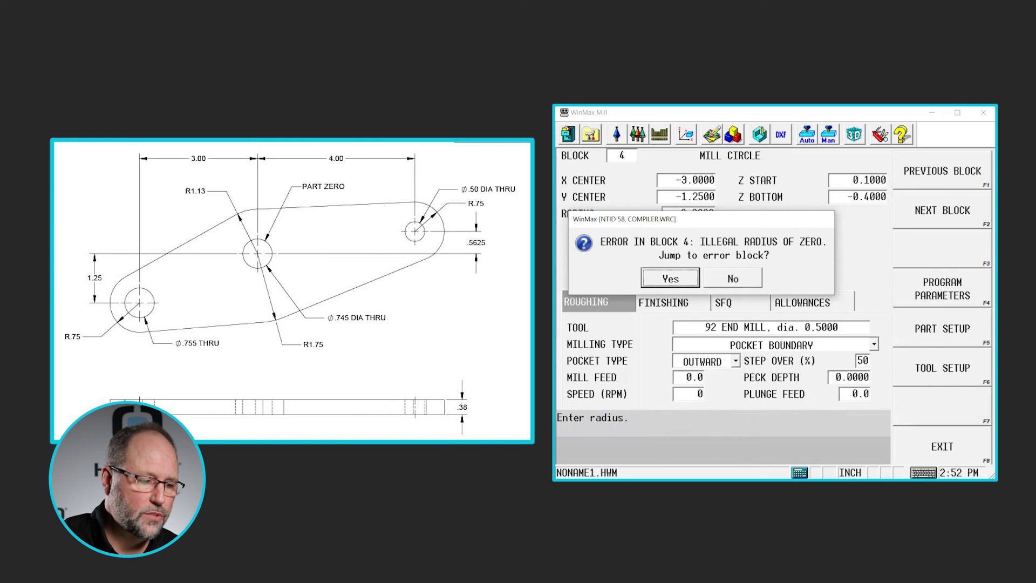
Step: Enter block 4's radius as .755/2, giving 0.3775
{"action": "left_click", "coordinate": [688, 278]}
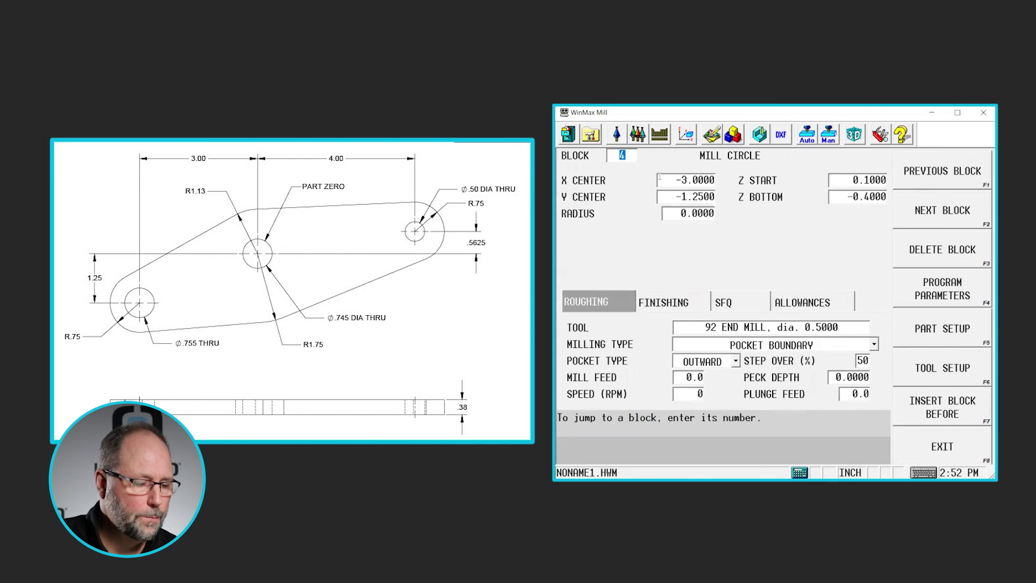
{"action": "key", "text": "Return"}
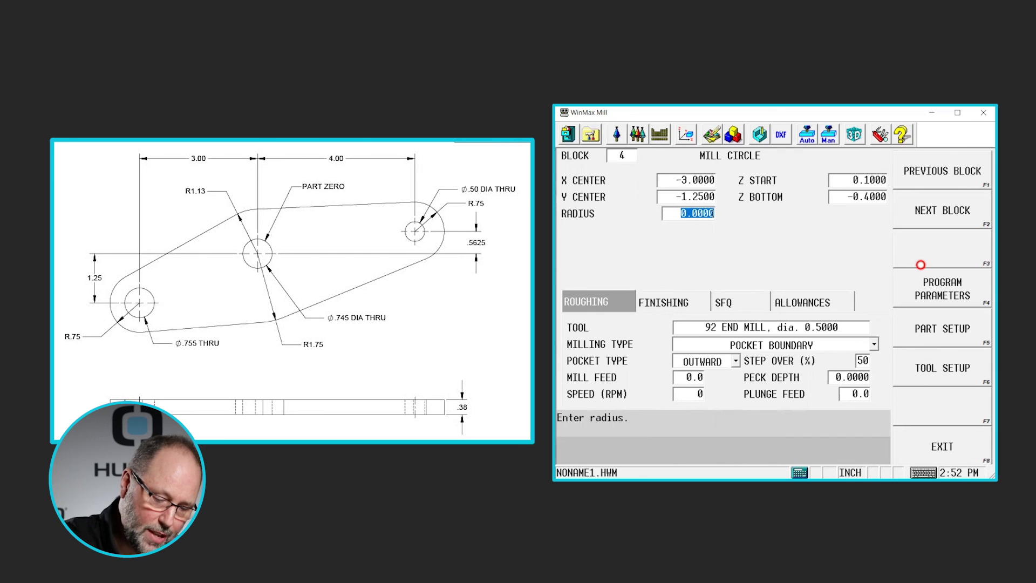
{"action": "type", "text": ".755"}
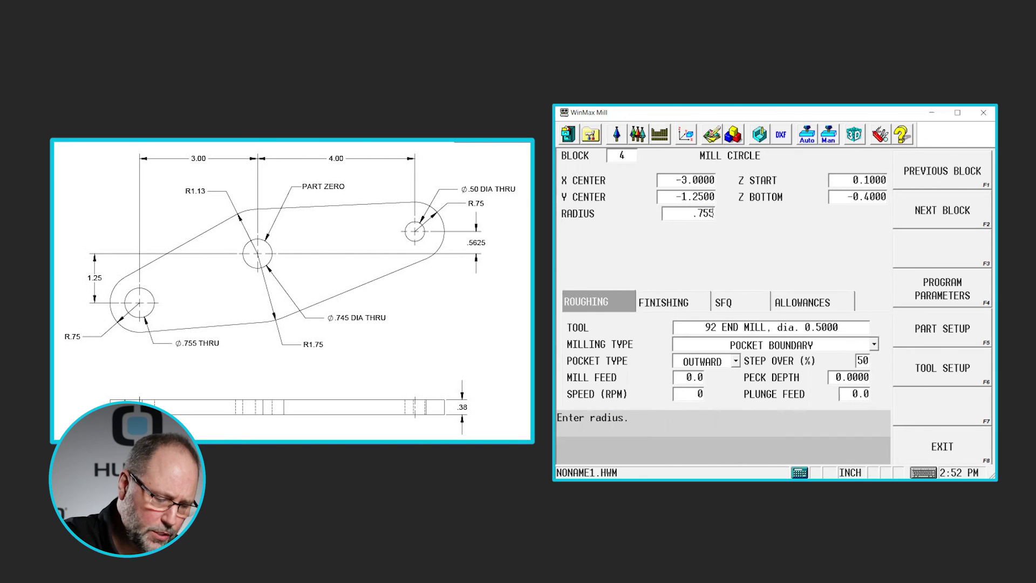
{"action": "key", "text": "Return"}
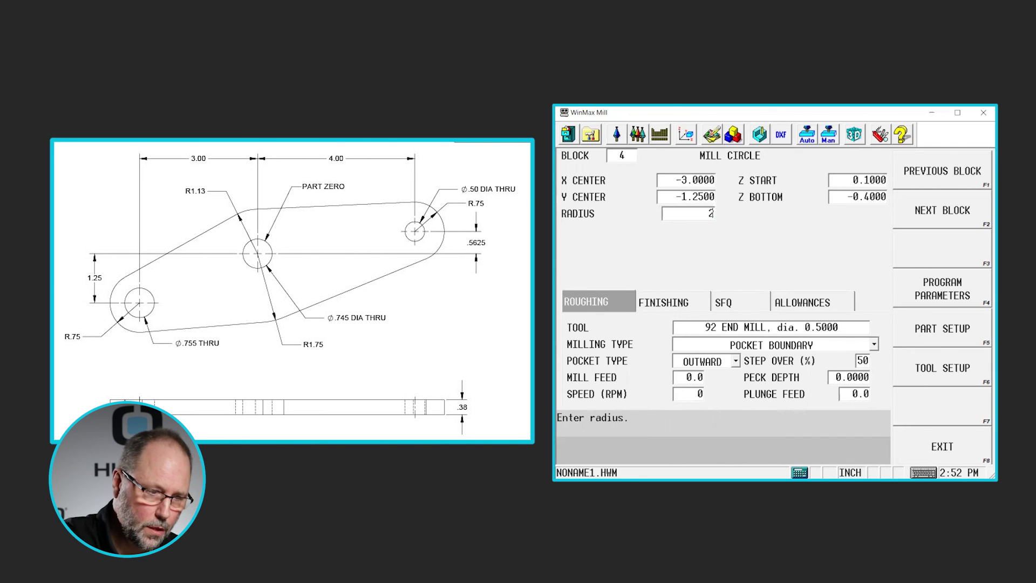
{"action": "key", "text": "Return"}
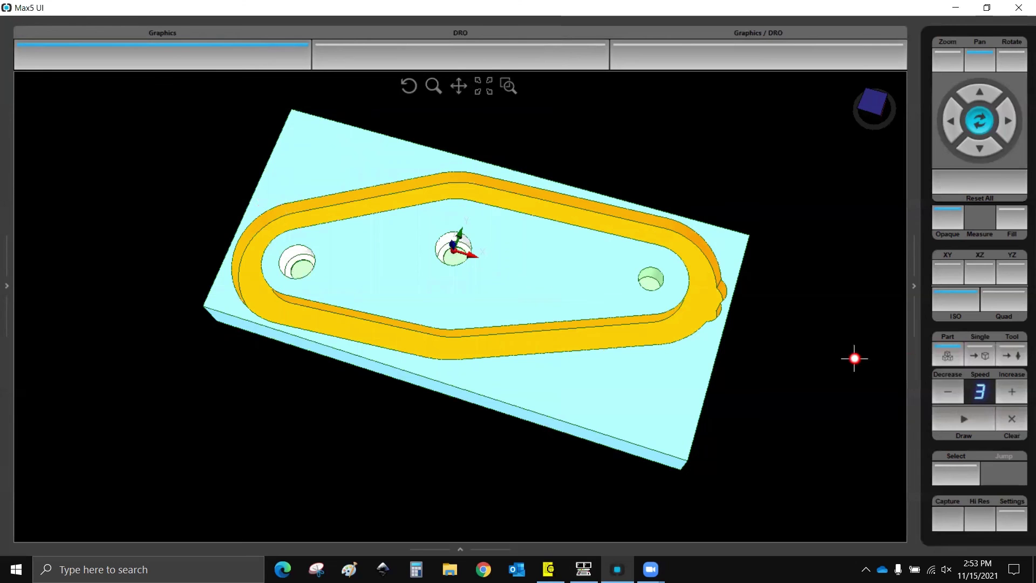
Step: Zoom and orbit the 3D solid to view the finished part from above
{"action": "scroll", "coordinate": [424, 246], "scroll_direction": "up", "scroll_amount": 2}
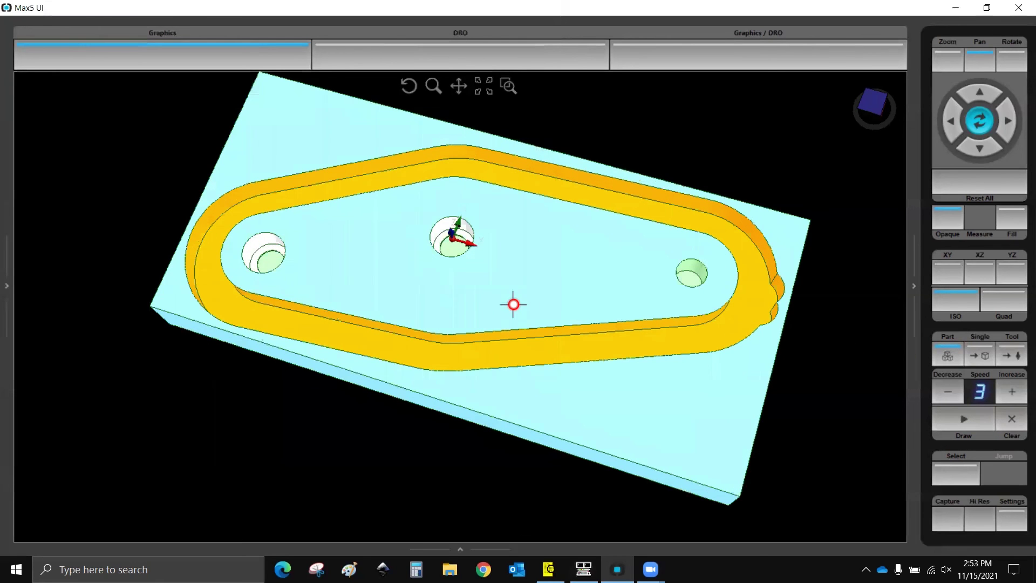
{"action": "middle_click_drag", "start_coordinate": [513, 304], "coordinate": [515, 332]}
{"action": "scroll", "coordinate": [529, 320], "scroll_direction": "down", "scroll_amount": 3}
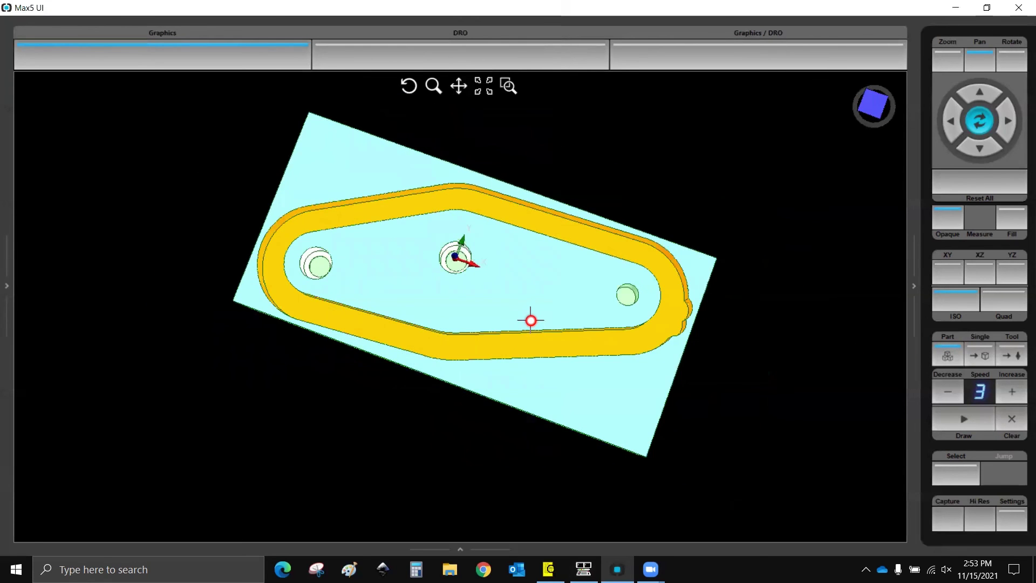